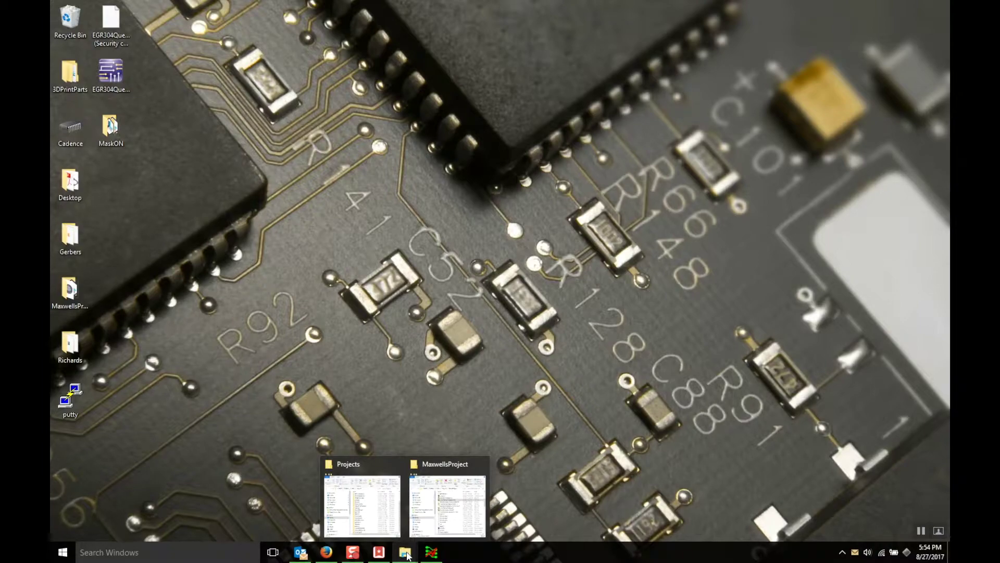
- Open EXAMPLESCHEMATIC.dsn from the HW03_ECADSchematic folder in Allegro Design Entry CIS
mouse_move(393, 535)
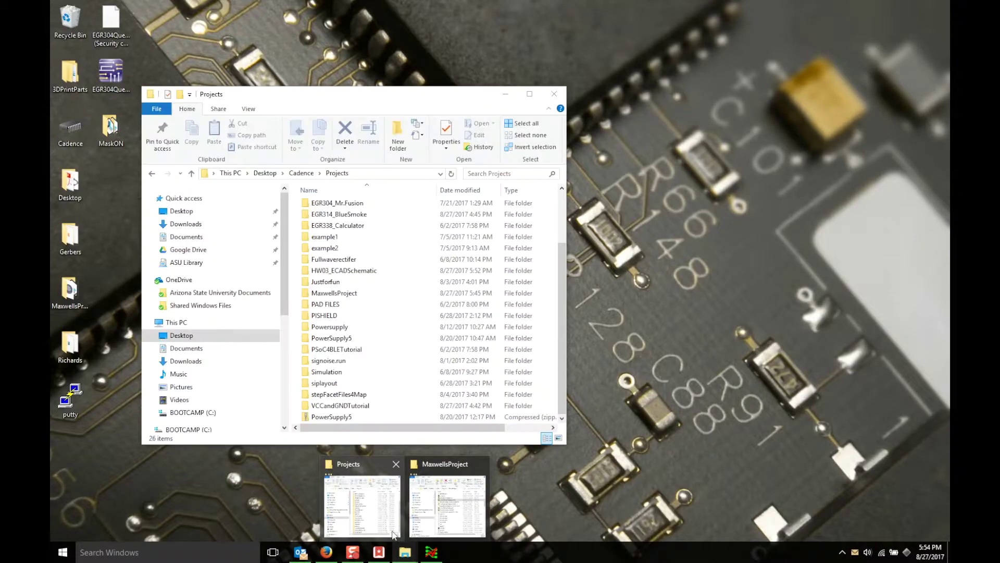
left_click(392, 530)
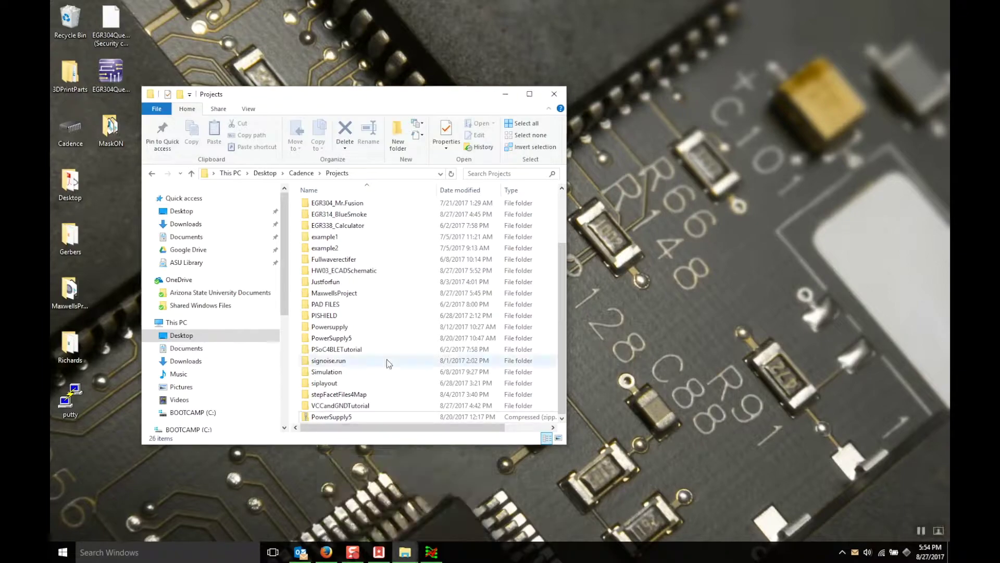
double_click(333, 271)
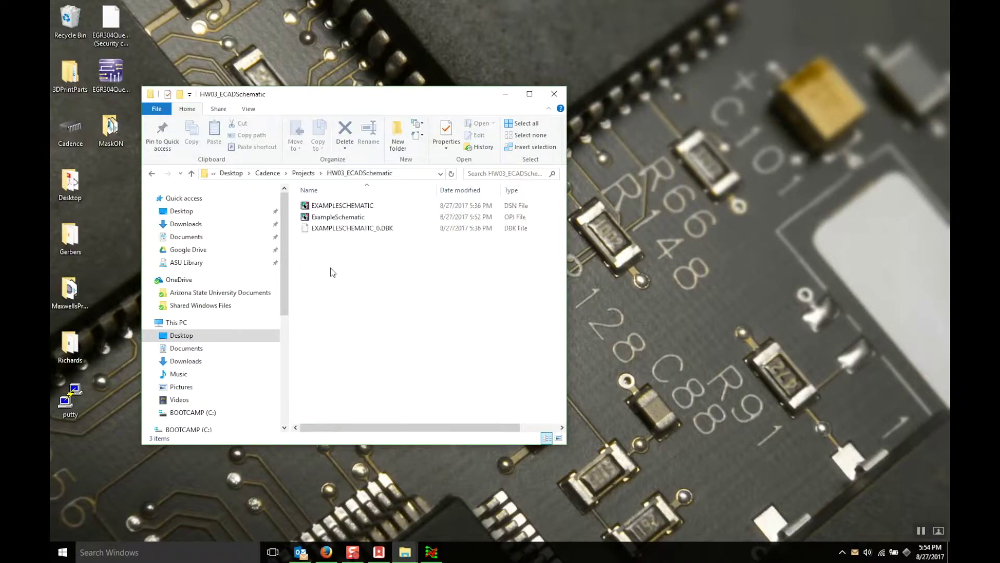
left_click(345, 206)
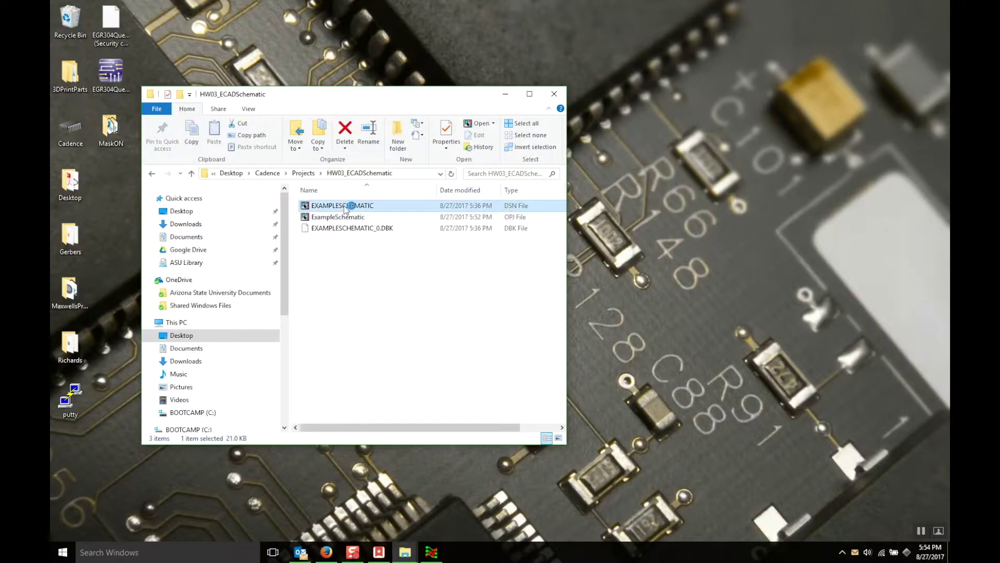
left_click(577, 264)
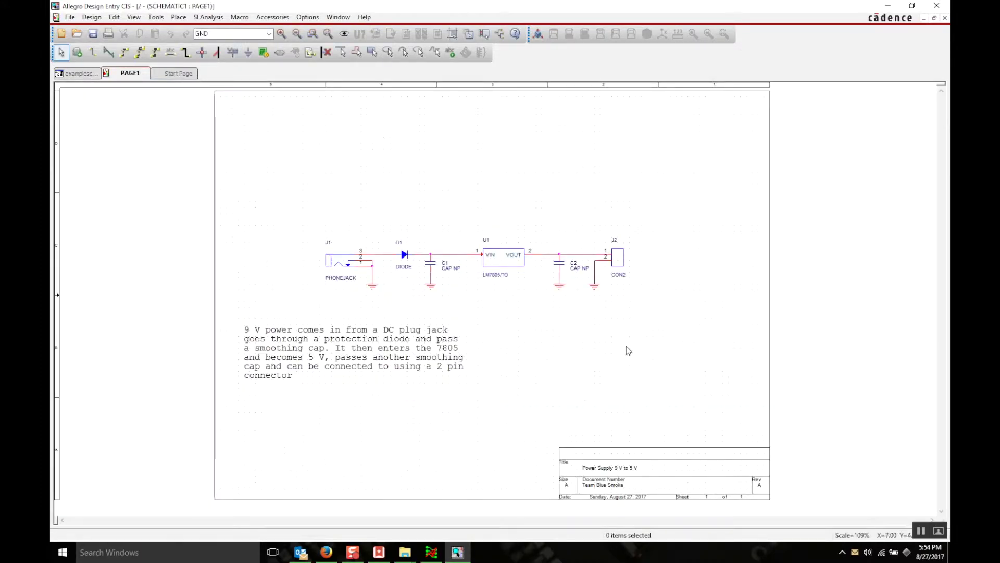
- Set the print setup printer to PDFCreator, keeping Letter paper in landscape orientation
left_click(68, 18)
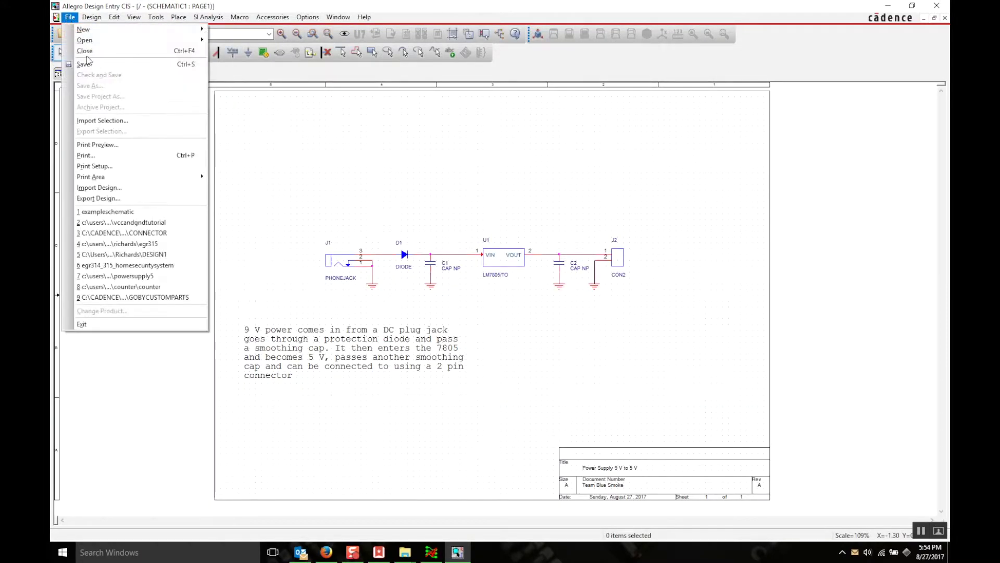
left_click(117, 167)
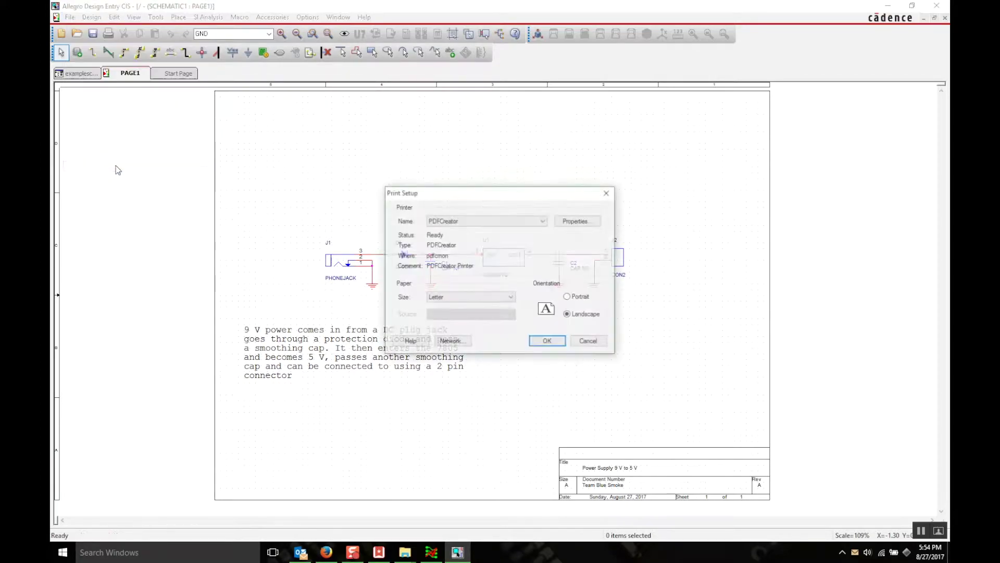
left_click(530, 222)
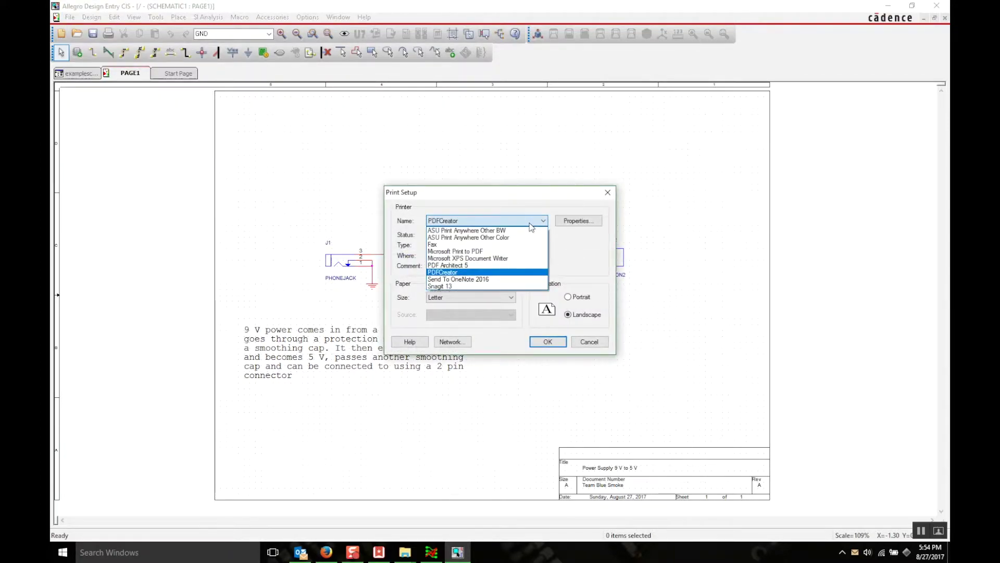
left_click(531, 224)
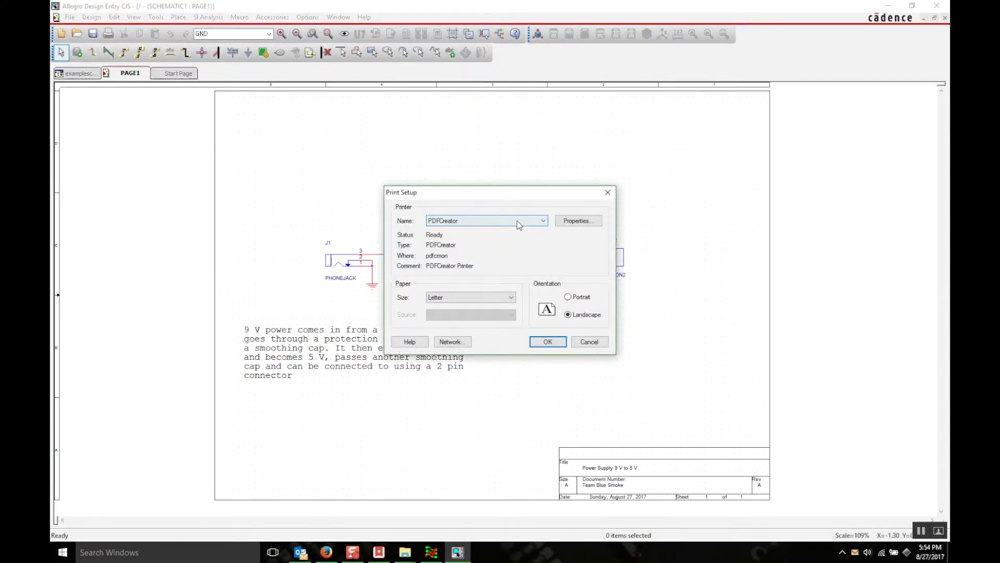
left_click(492, 223)
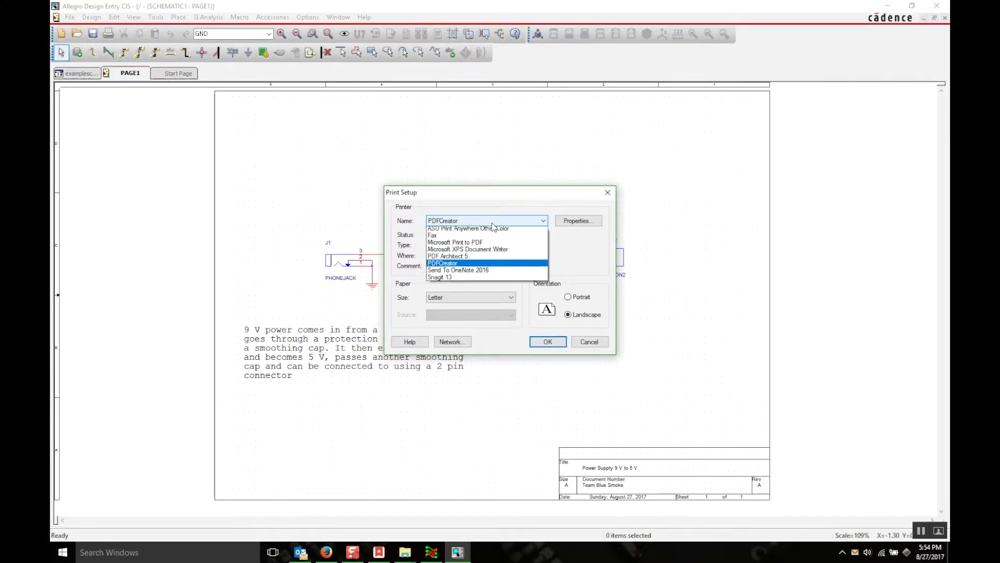
left_click(476, 270)
left_click(476, 224)
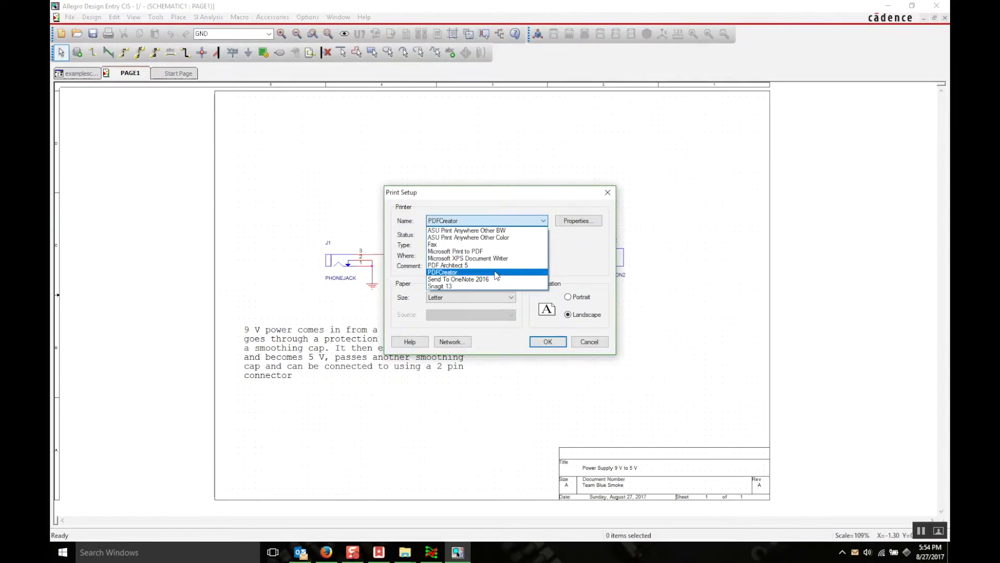
left_click(469, 272)
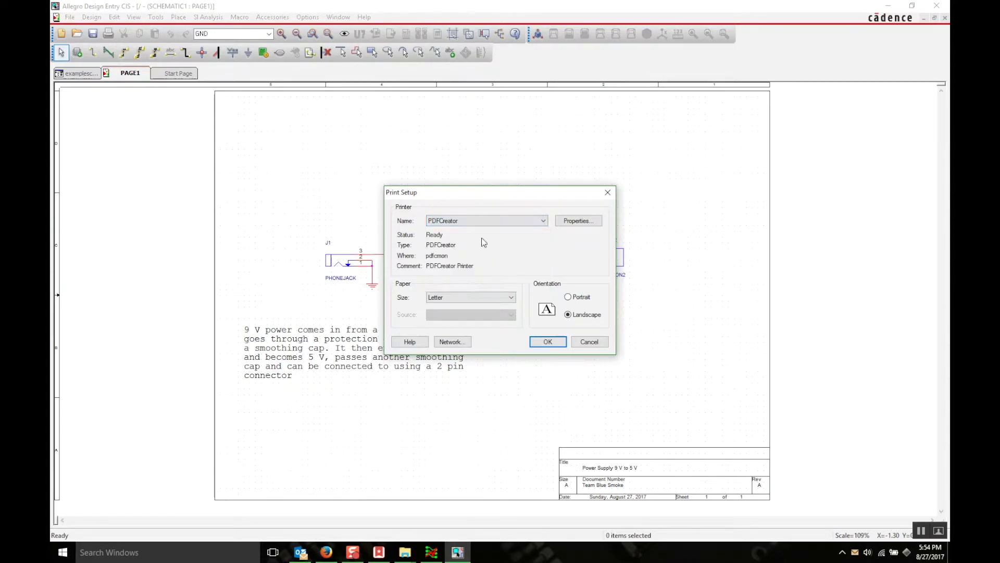
left_click(548, 341)
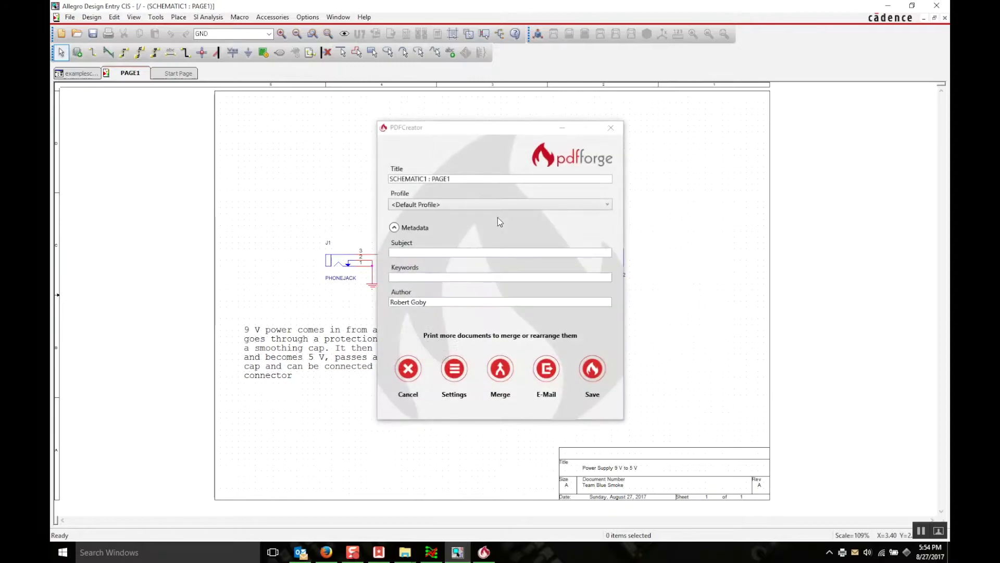
- Save the printed schematic as SCHEMATIC1_PAGE1.pdf in the Desktop folder
left_click(592, 370)
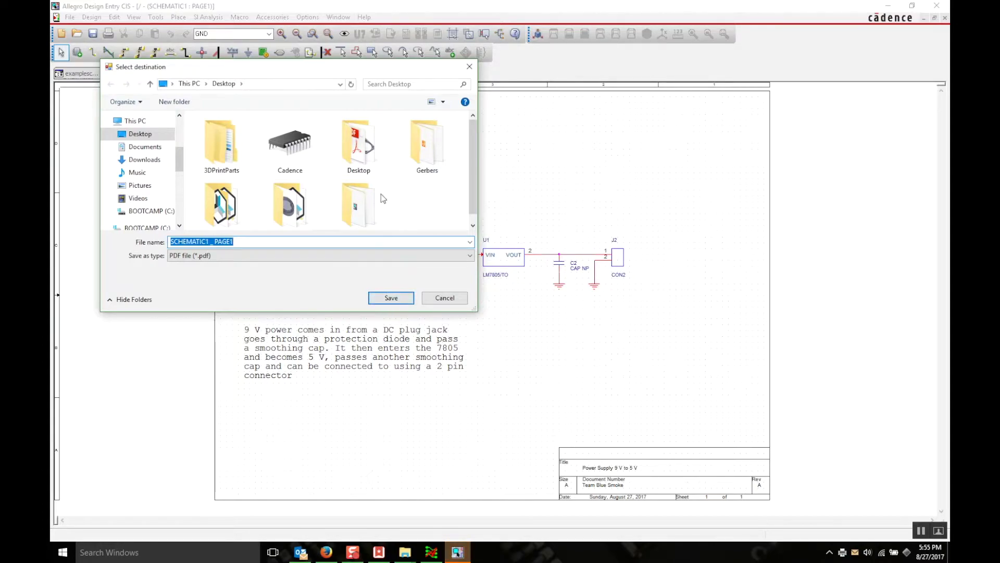
left_click(388, 303)
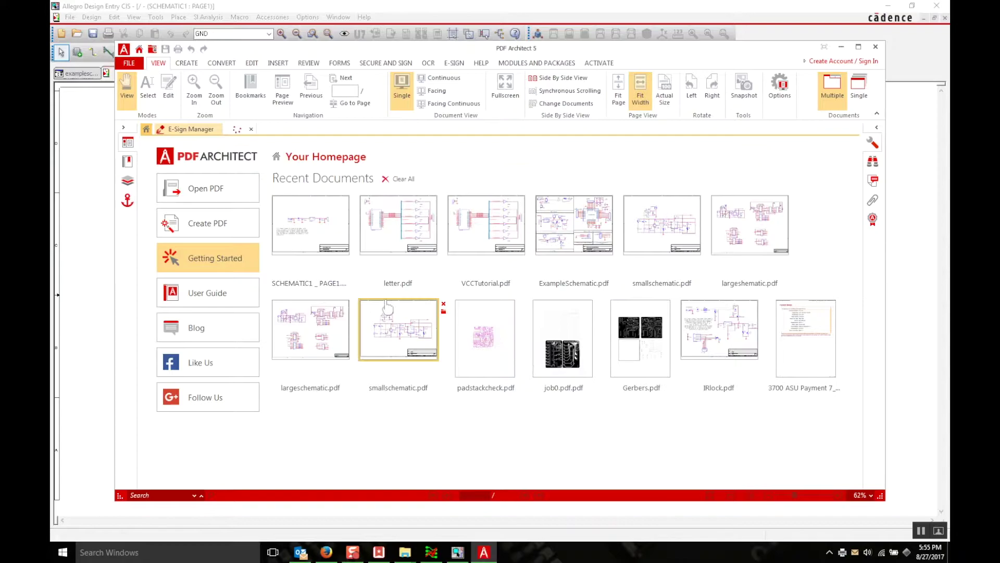
- Review SCHEMATIC1_PAGE1.pdf down to the title block, then close PDF Architect
scroll(421, 340, "down", 3)
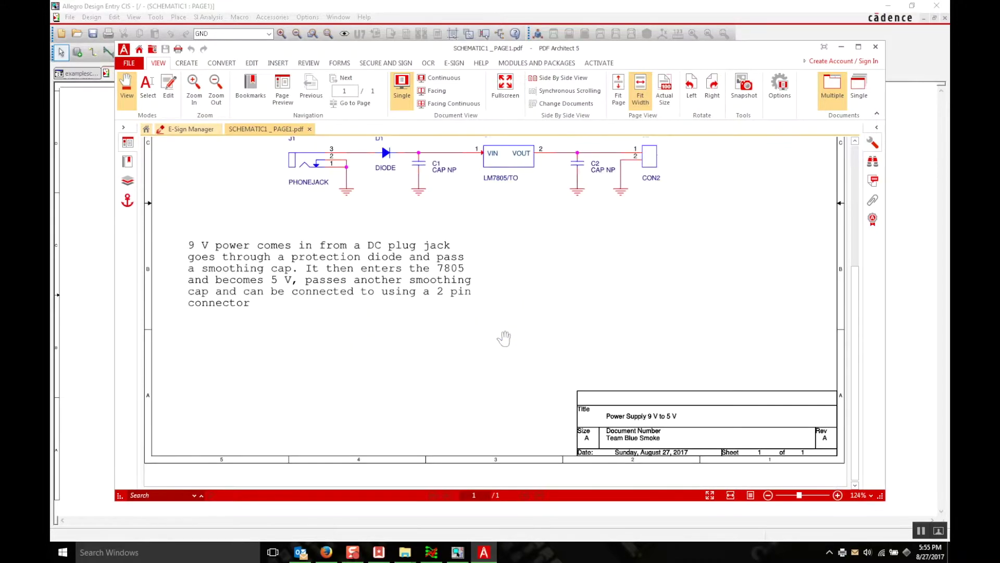
scroll(504, 339, "up", 3)
left_click(876, 47)
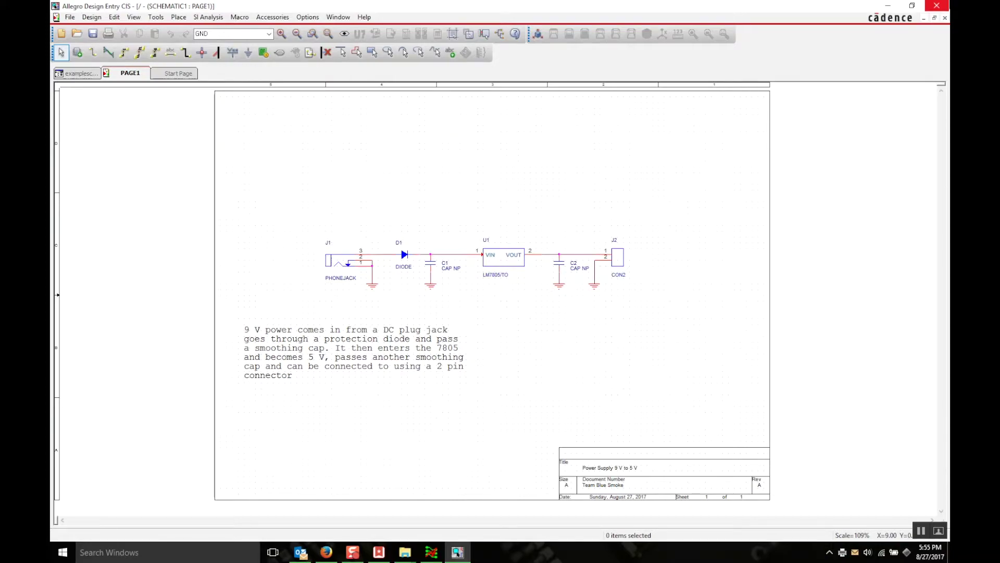
- Close Design Entry CIS and browse the HW03_ECADSchematic folder's DSN and OPJ files
key("alt+F4")
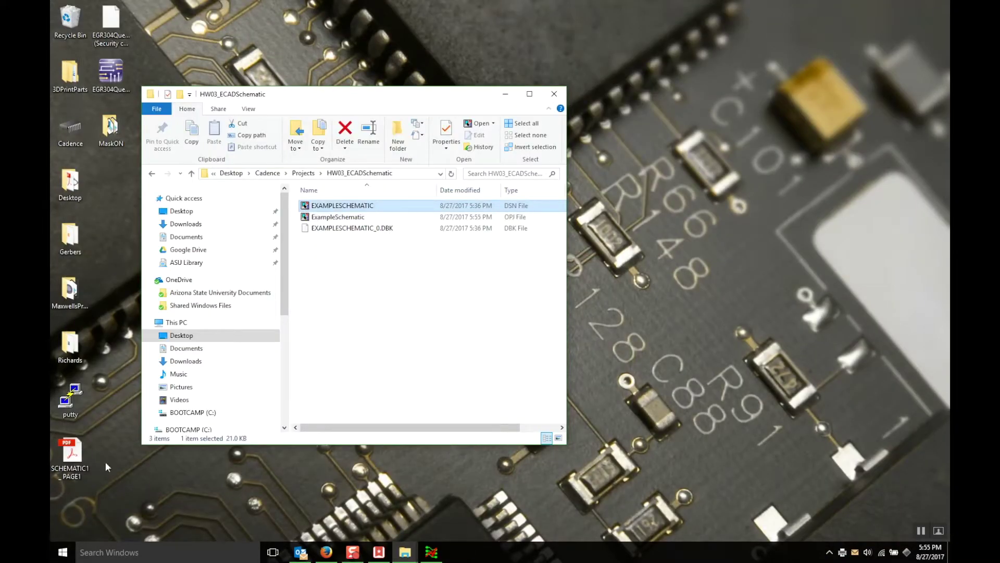
left_click_drag(70, 458, 727, 207)
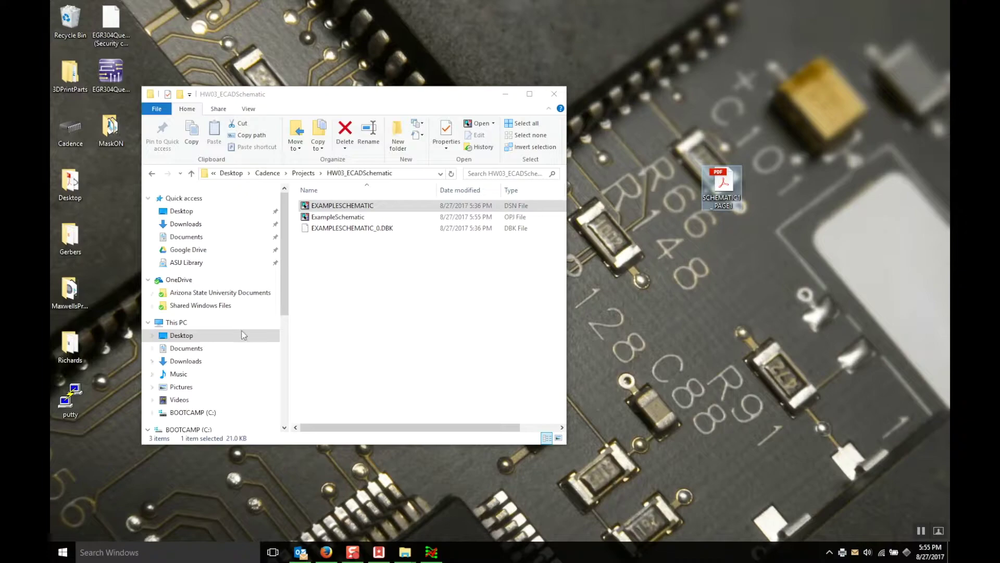
left_click(334, 174)
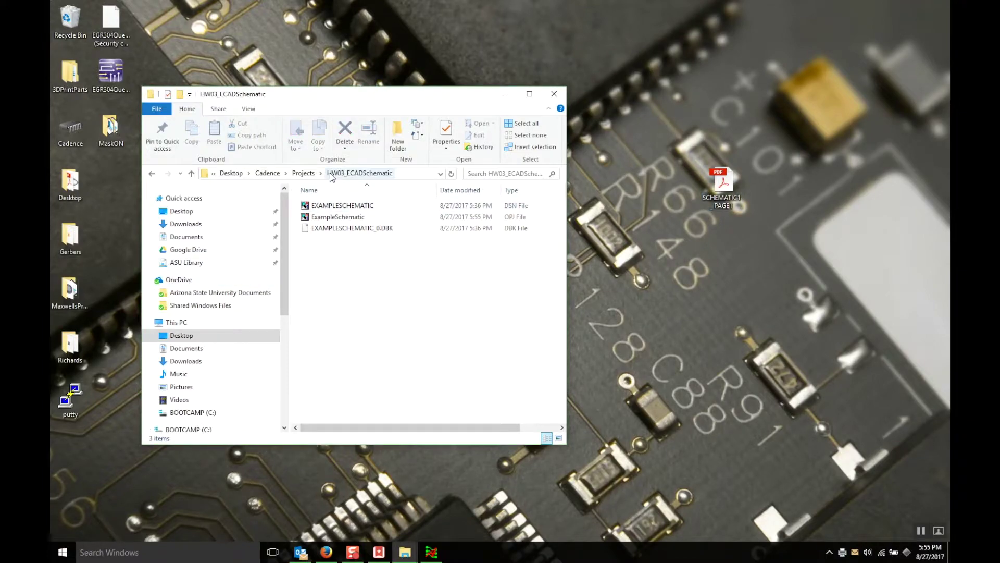
left_click(353, 208)
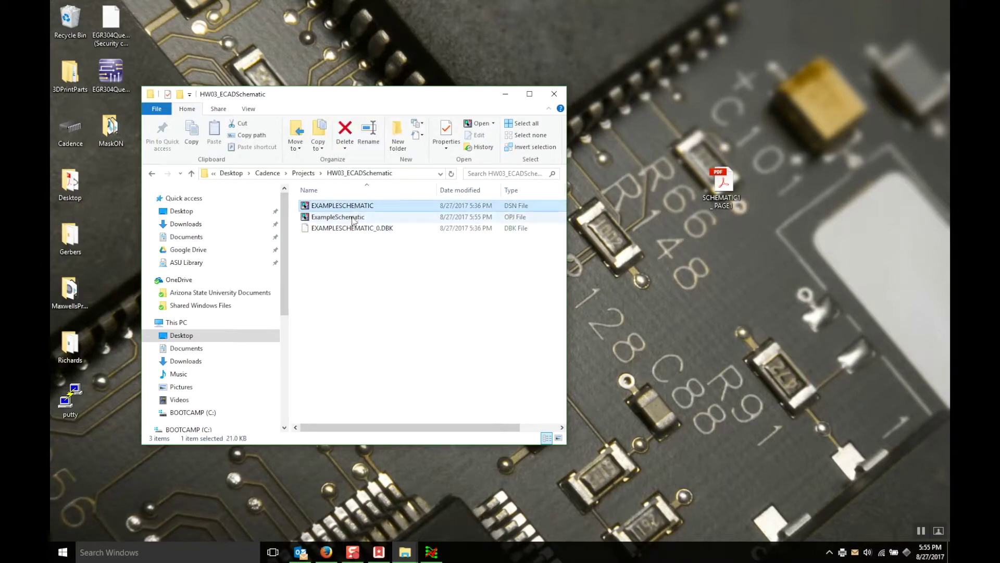
left_click(354, 218)
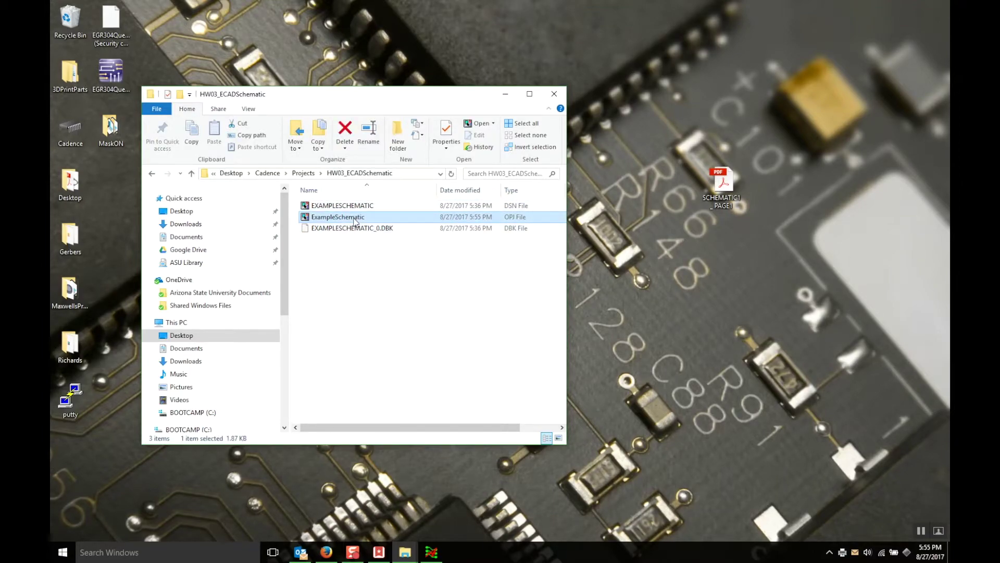
- Compress HW03_ECADSchematic into a default-named zip and drag it onto the desktop beside the PDF
left_click(304, 173)
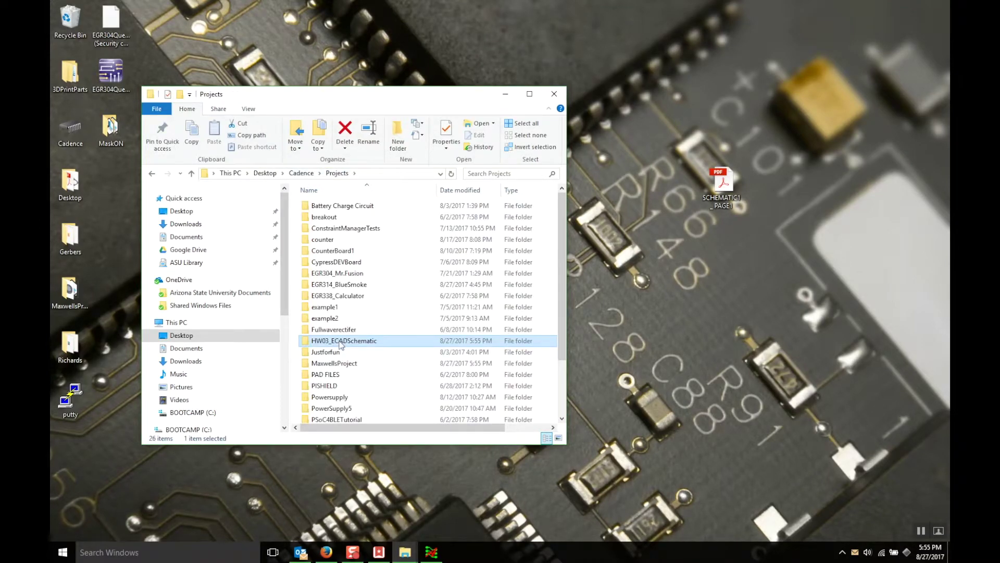
right_click(341, 344)
mouse_move(386, 253)
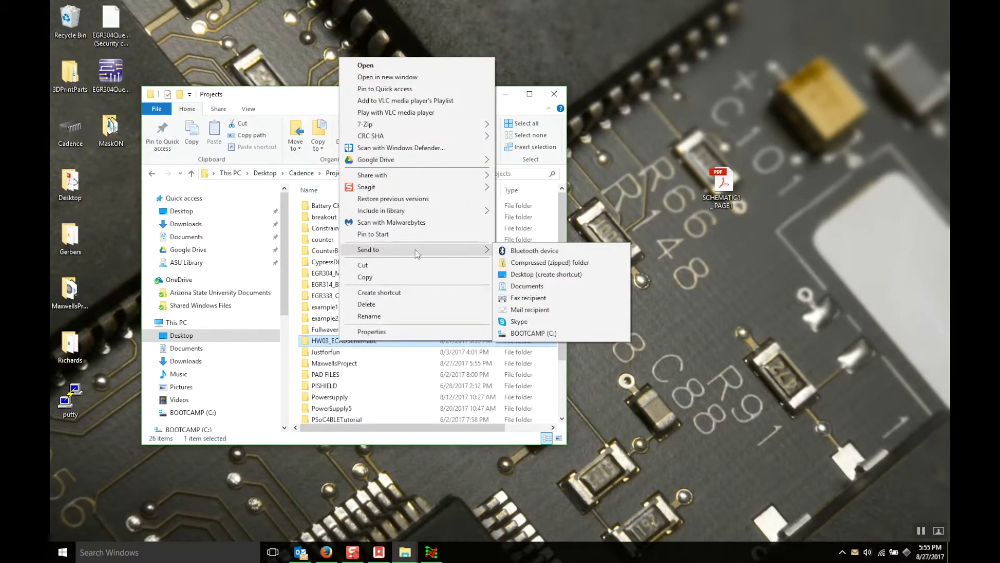
left_click(531, 263)
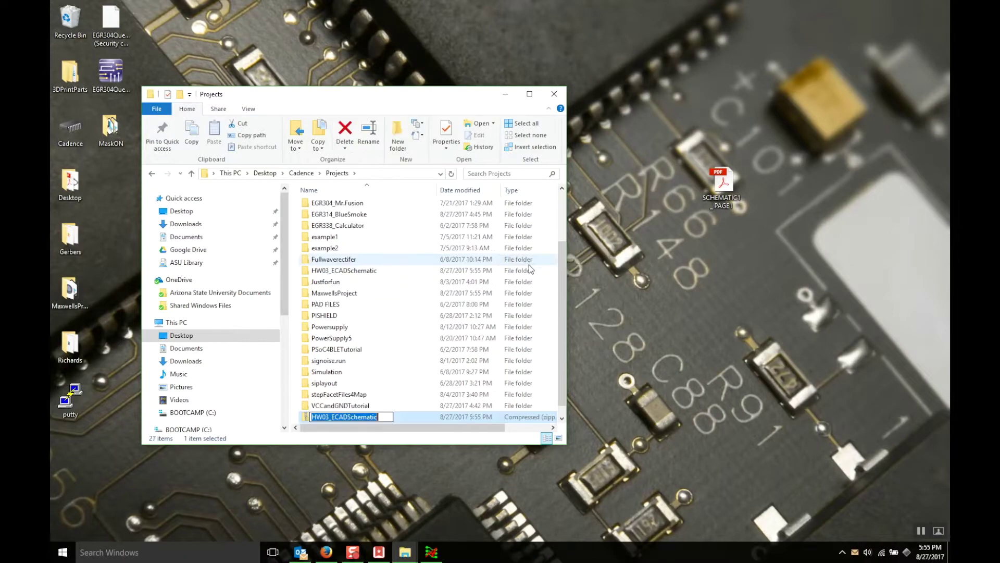
key("Return")
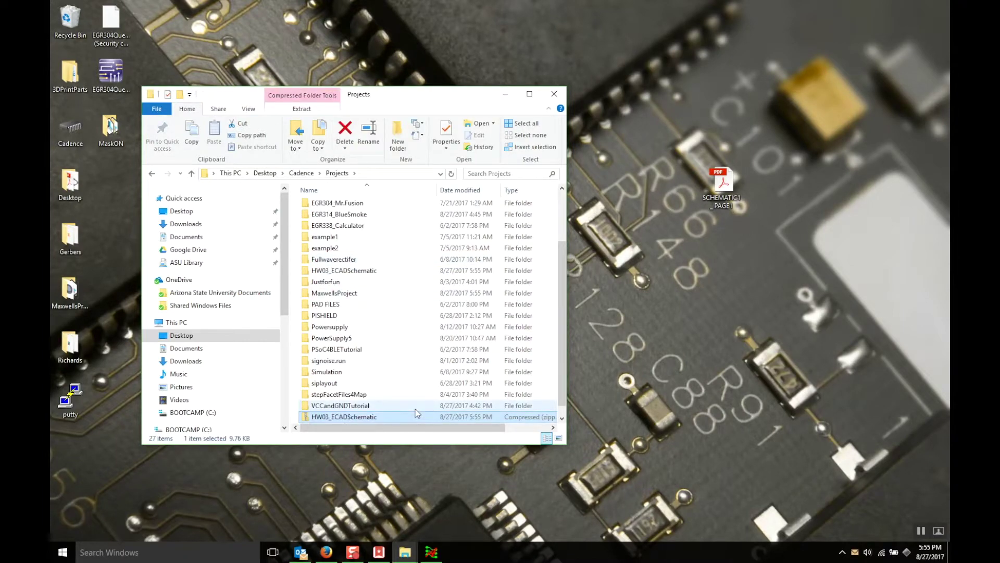
left_click_drag(416, 413, 775, 211)
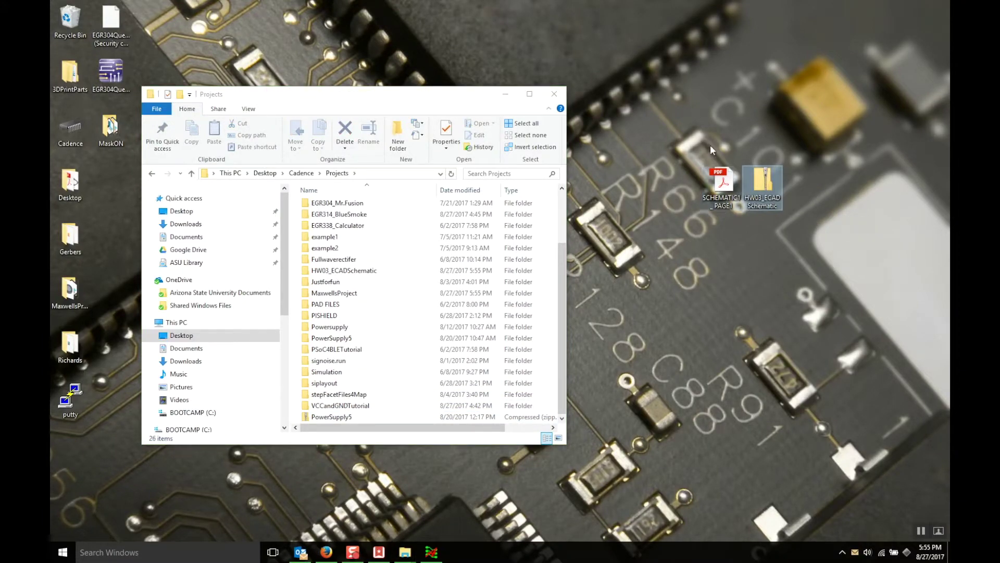
left_click_drag(710, 144, 772, 166)
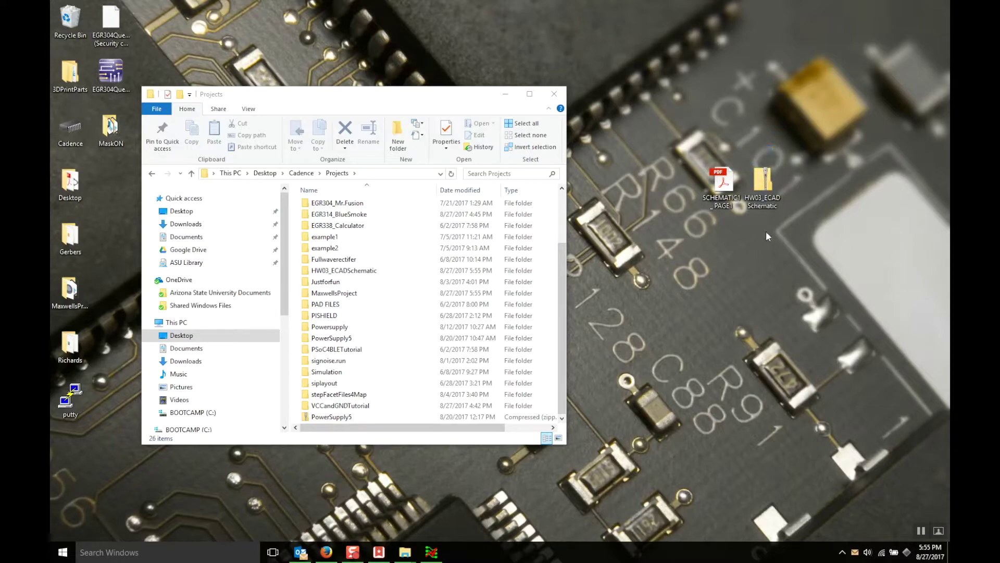
- Attach SCHEMATIC1 _ PAGE1.pdf to the Blackboard Homework 3 submission
left_click(326, 554)
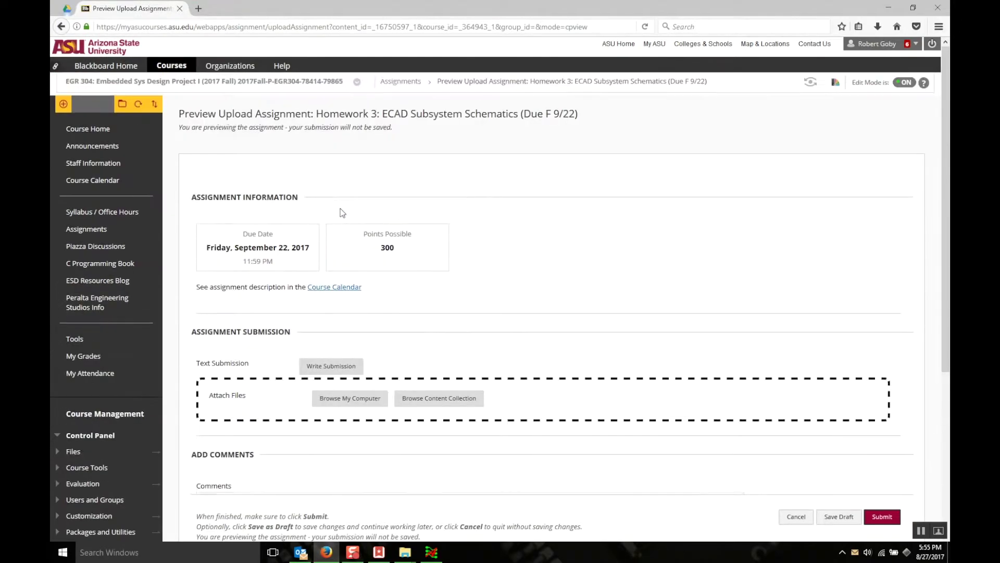
left_click_drag(372, 111, 550, 108)
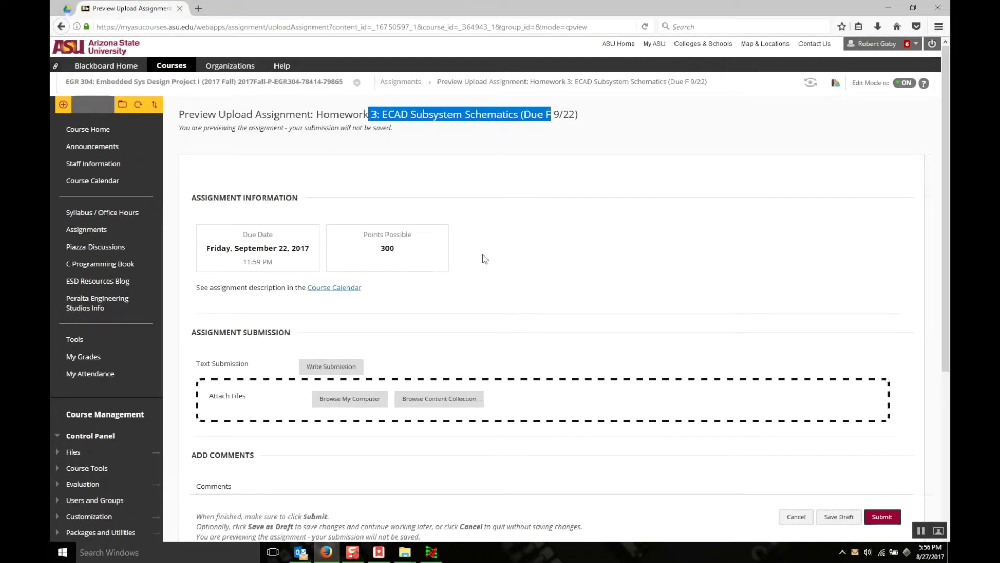
scroll(356, 440, "down", 2)
left_click(354, 282)
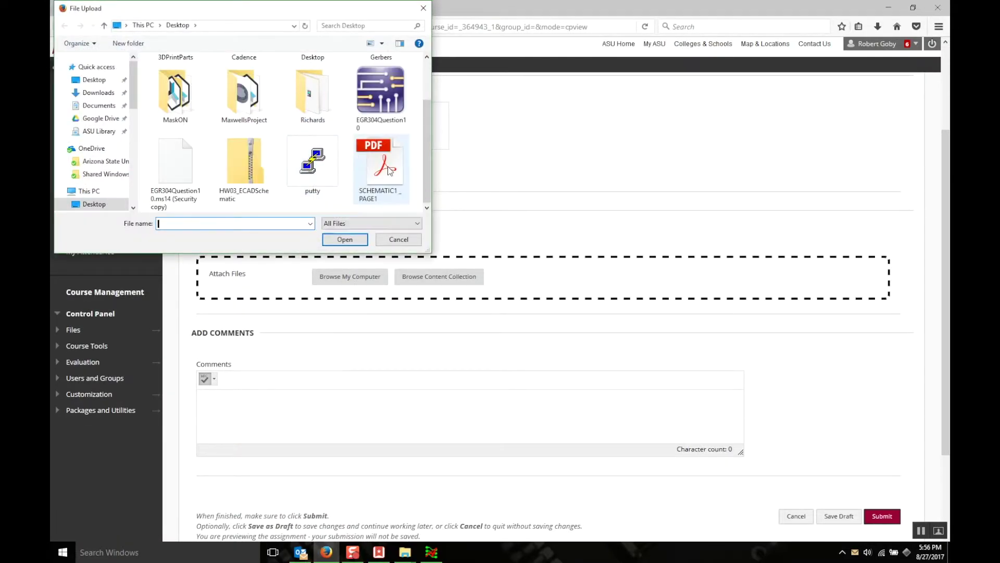
double_click(385, 168)
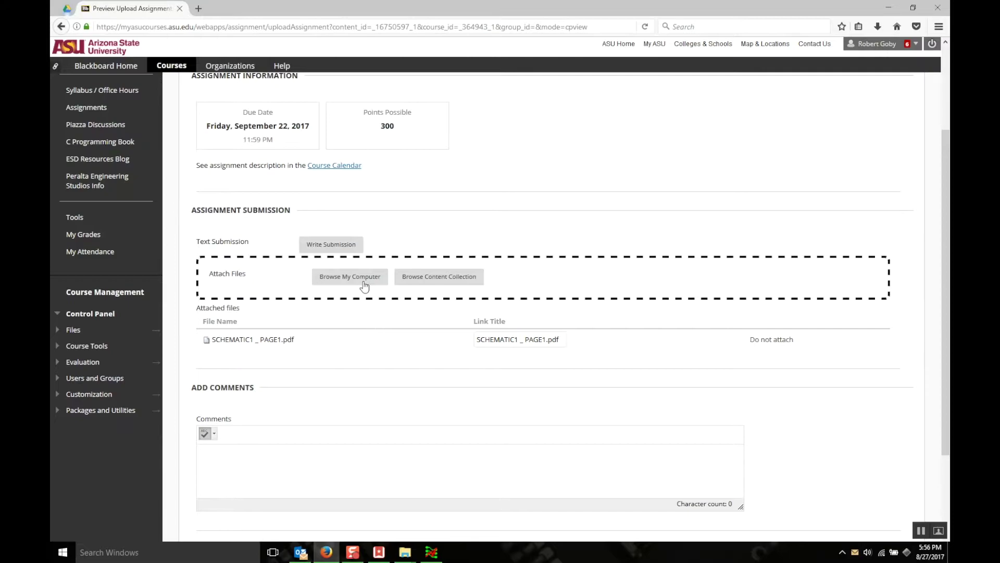
- Attach HW03_ECADSchematic.zip as a second file to the submission
left_click(364, 280)
scroll(247, 163, "down", 1)
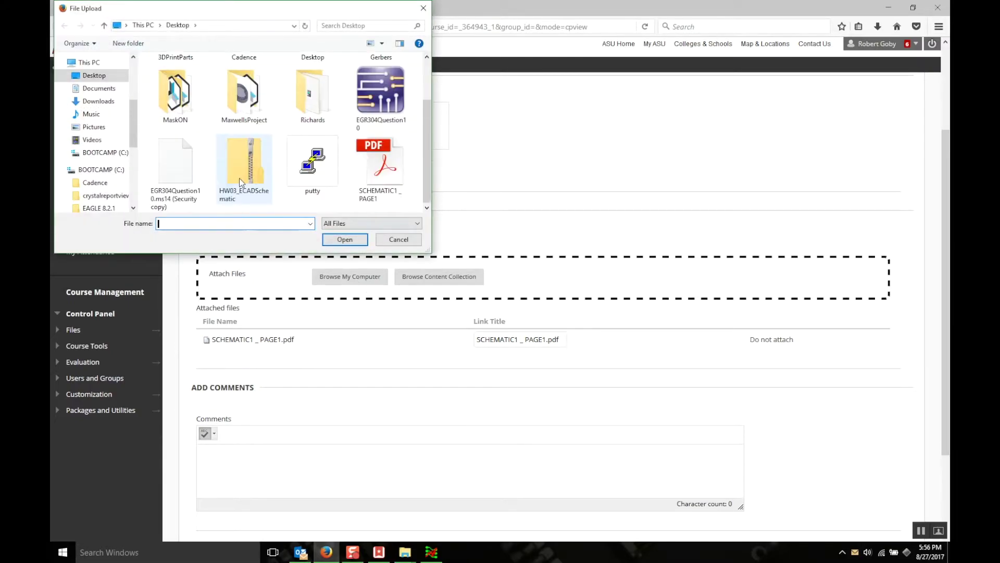
double_click(247, 163)
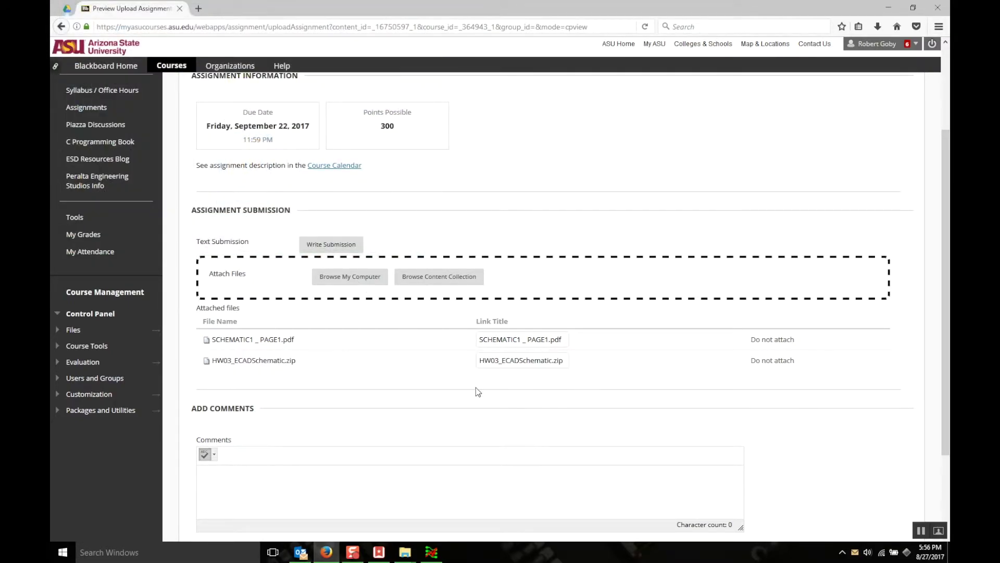
scroll(681, 422, "down", 2)
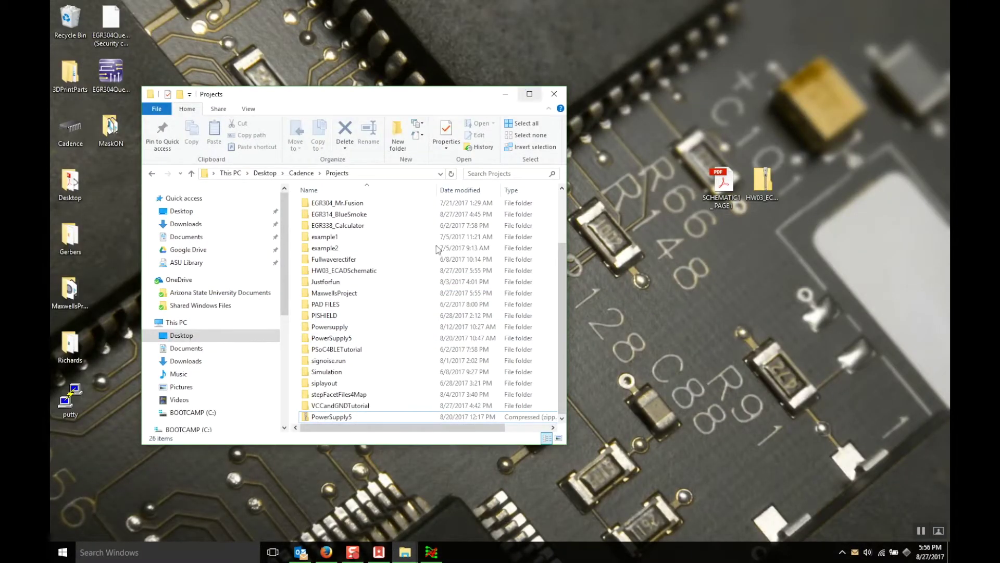
- Bring the MaxwellsProject folder window to the front in File Explorer
mouse_move(405, 553)
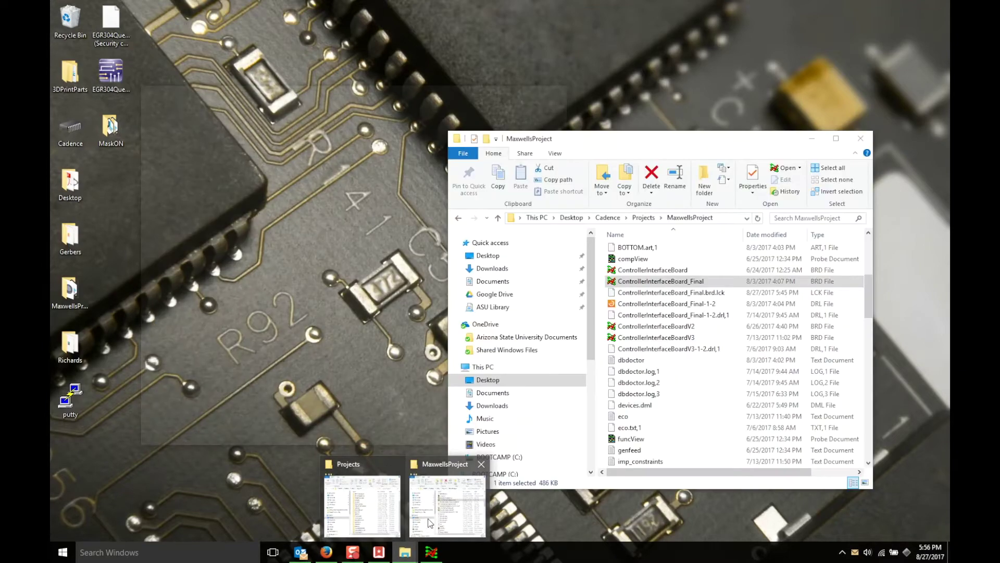
left_click(430, 523)
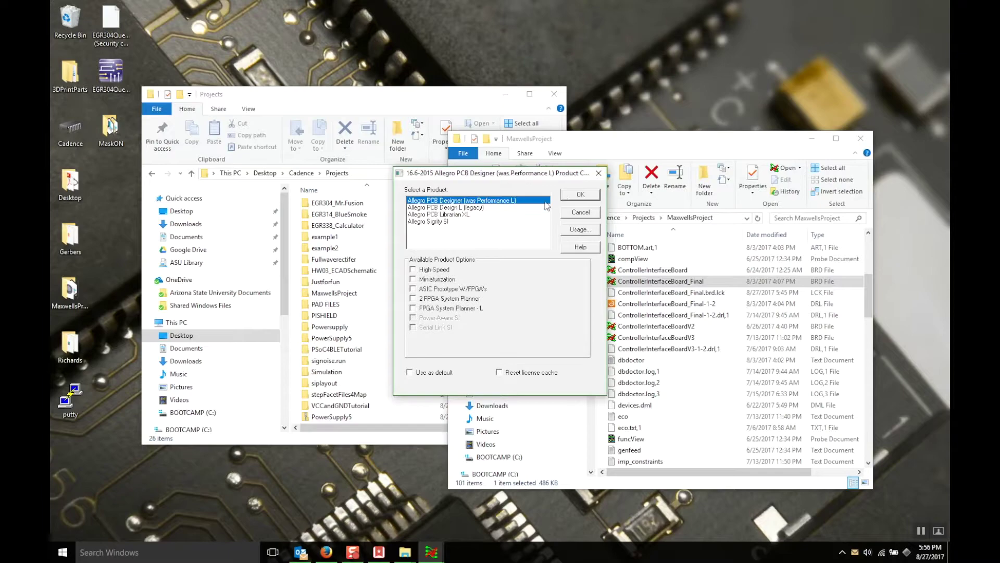
- Open the board in Allegro PCB Designer, overriding the file lock, and zoom to fit
left_click(578, 195)
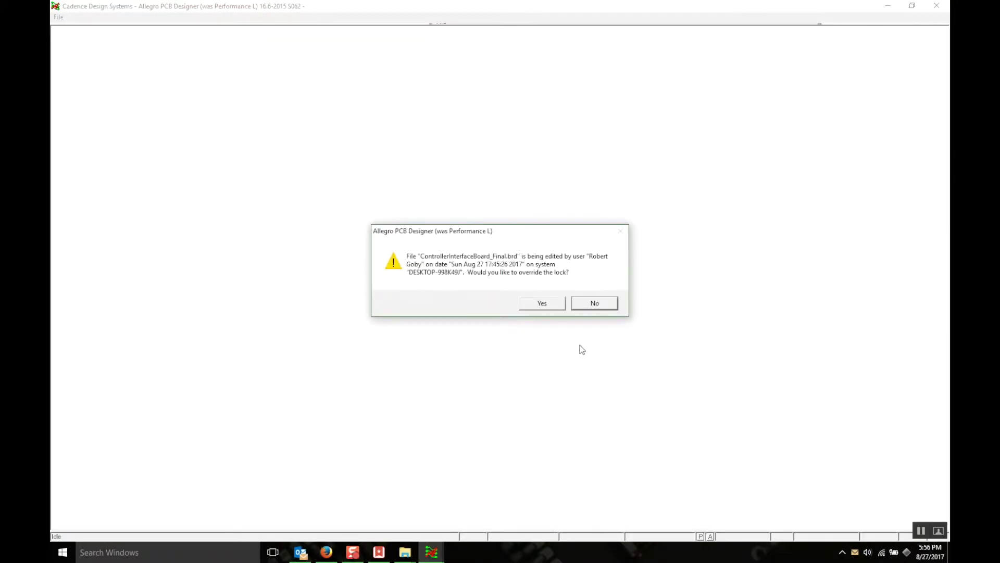
left_click(542, 304)
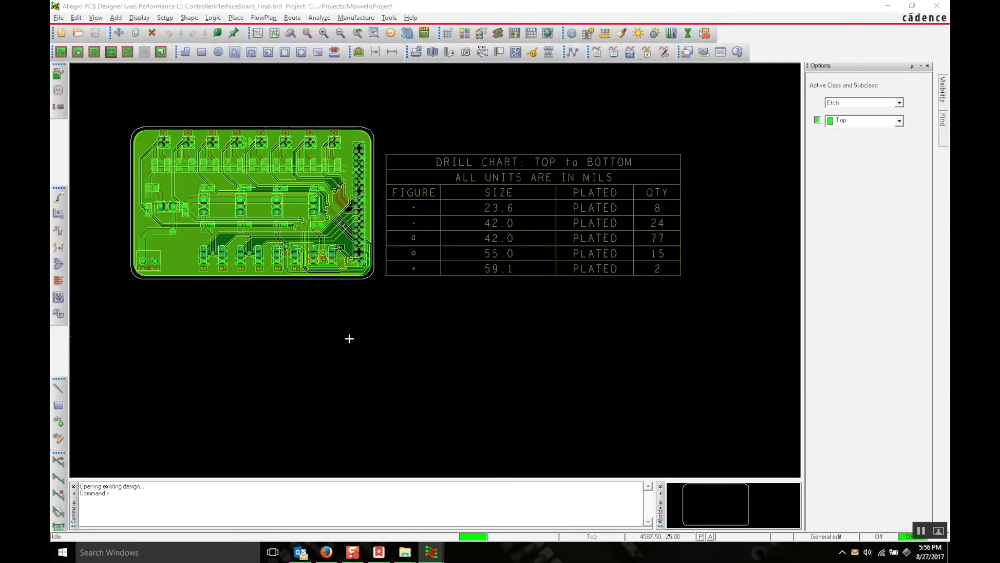
left_click(382, 150)
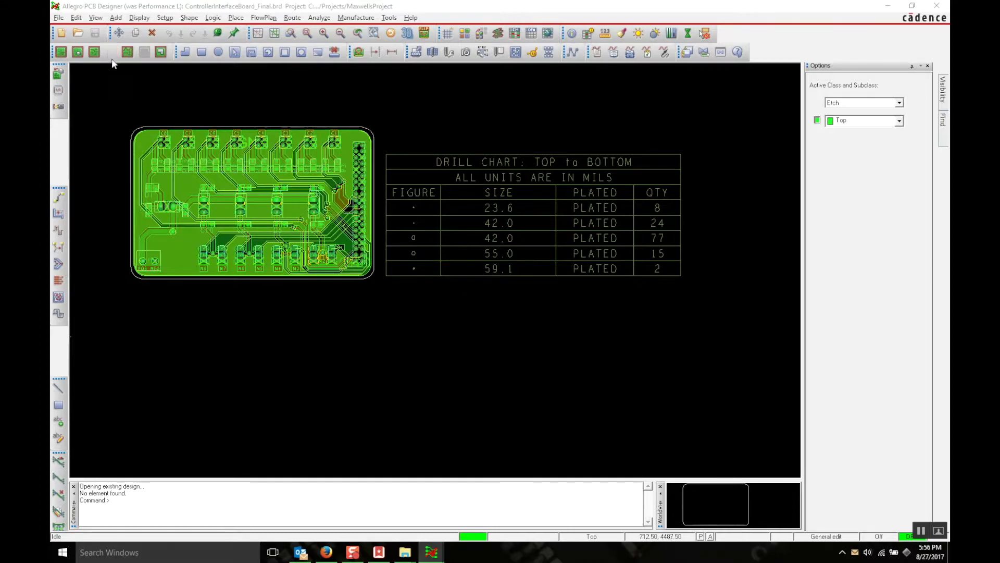
left_click(312, 35)
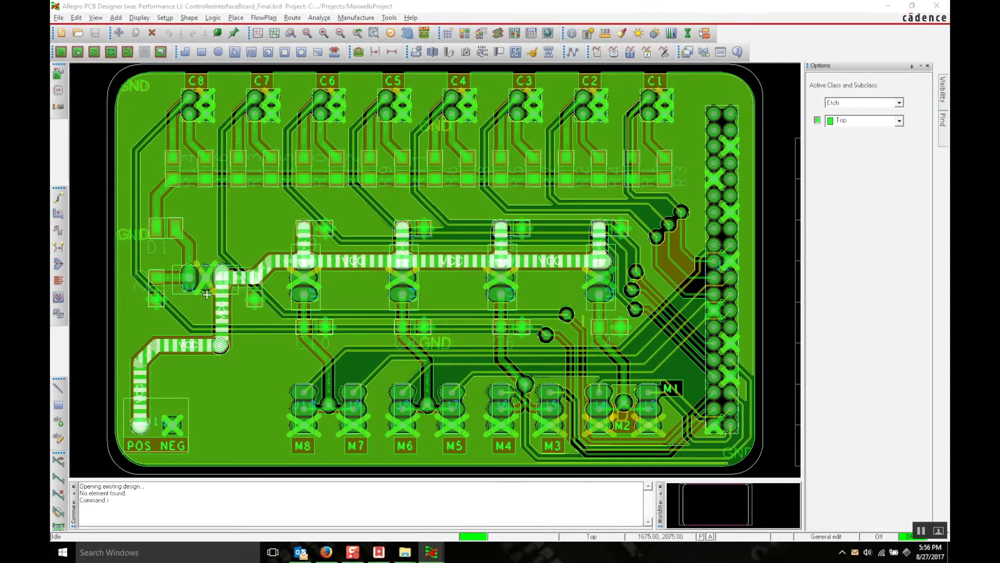
- Capture the board canvas as a JPEG named Board on the Desktop
left_click(58, 17)
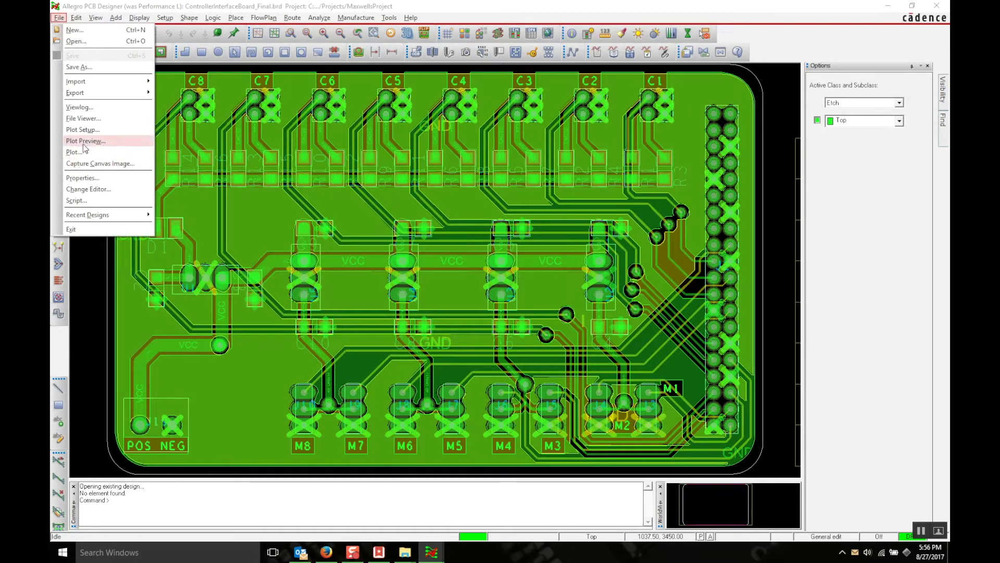
left_click(86, 164)
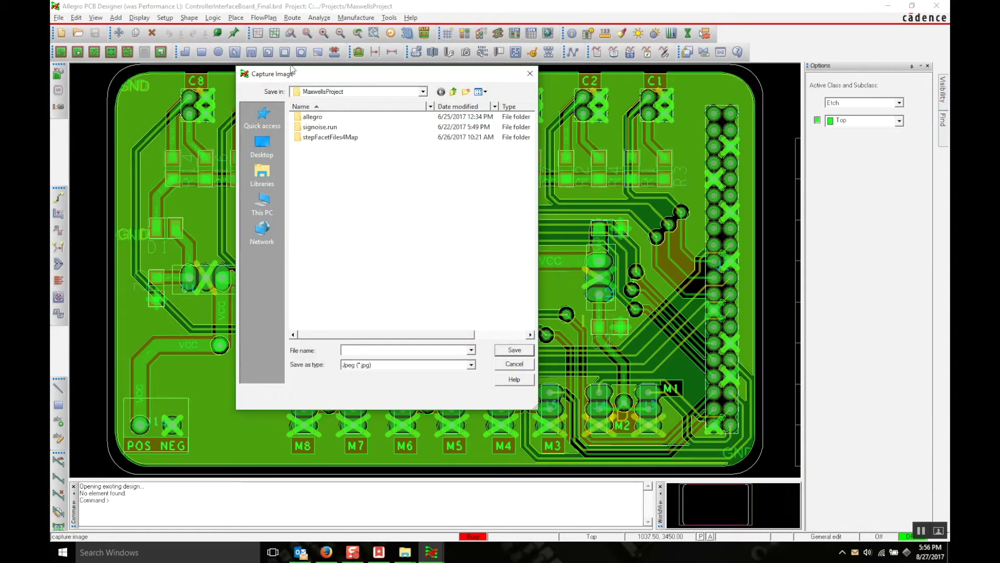
left_click(249, 153)
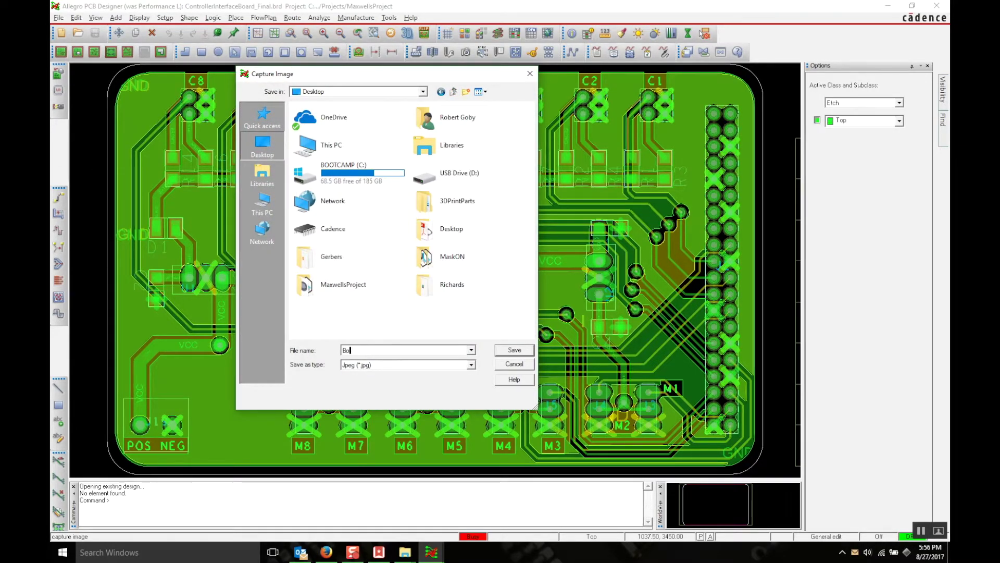
type("Board")
key("Return")
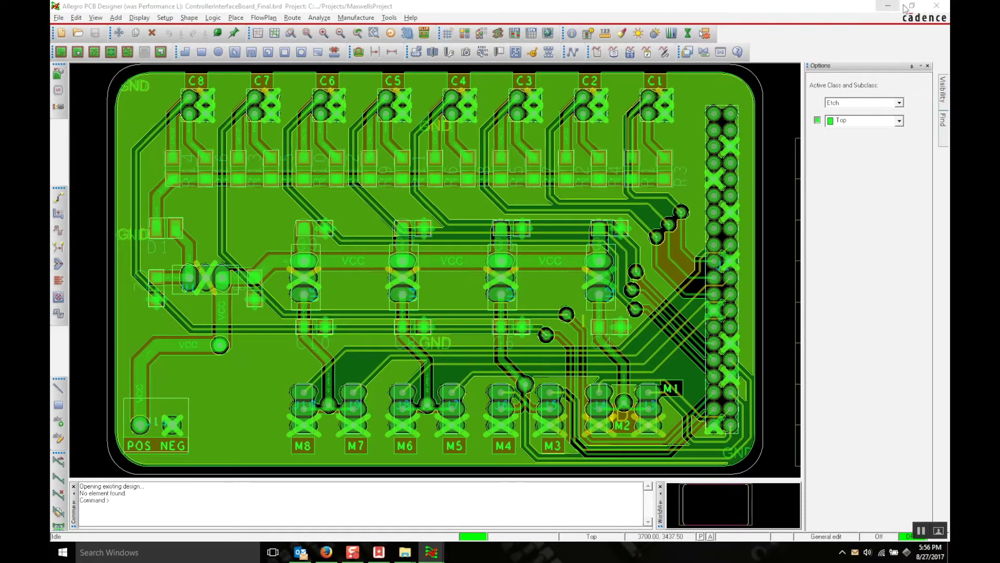
- Minimize Allegro and sort the MaxwellsProject files by type
left_click(888, 5)
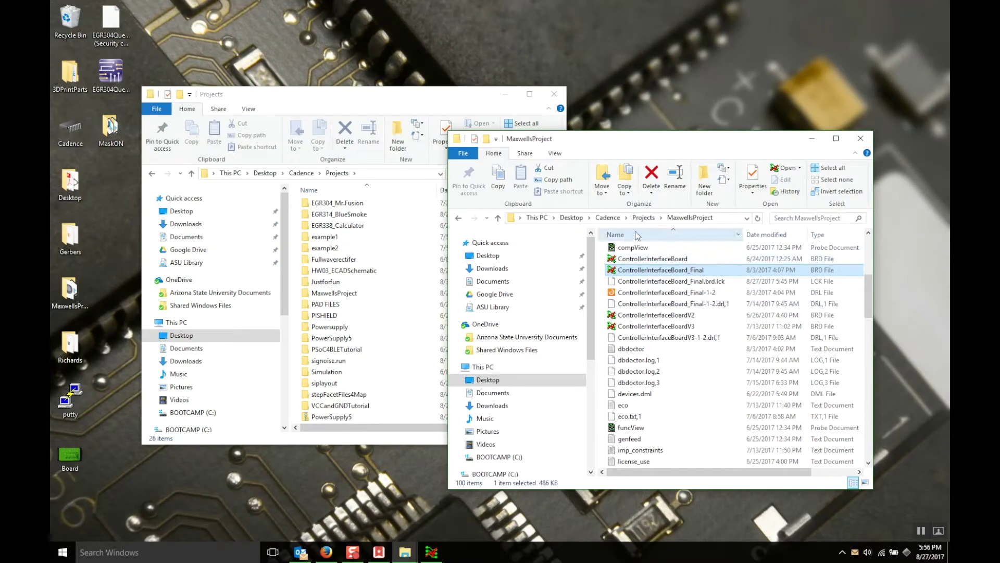
scroll(699, 275, "up", 2)
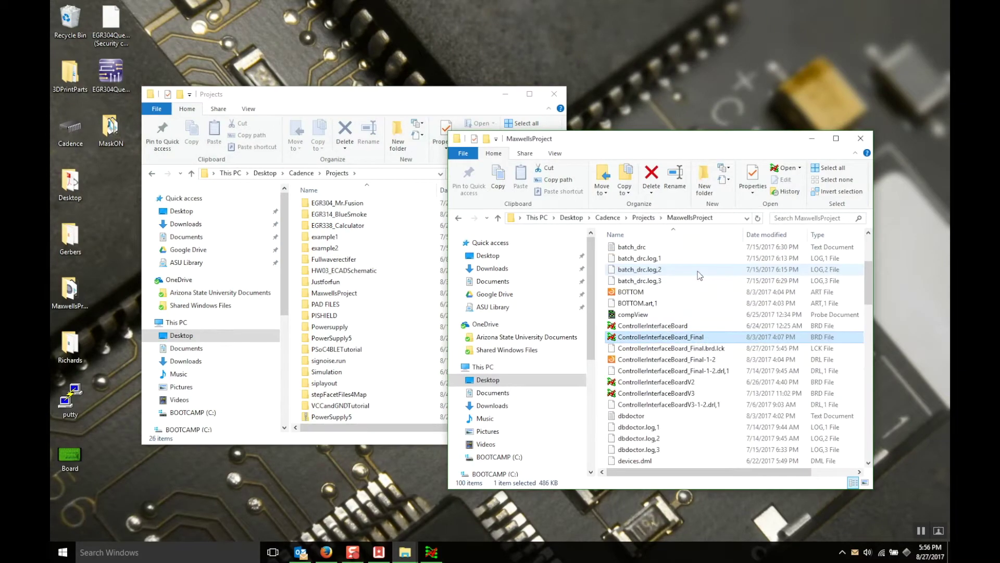
left_click(822, 235)
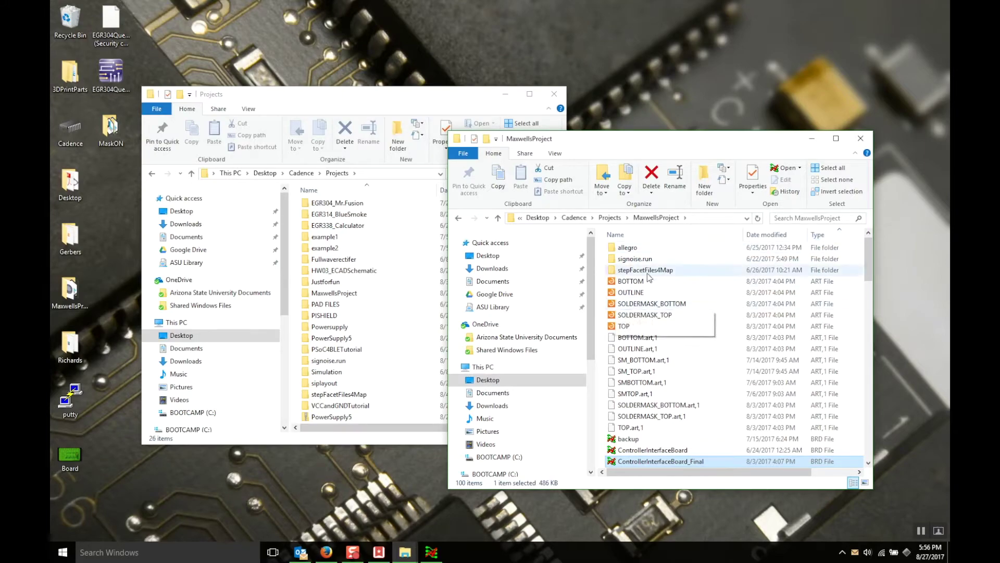
- Scroll through the sorted files, selecting ControllerInterfaceBoard_Final-1-2 and another file
scroll(639, 352, "down", 2)
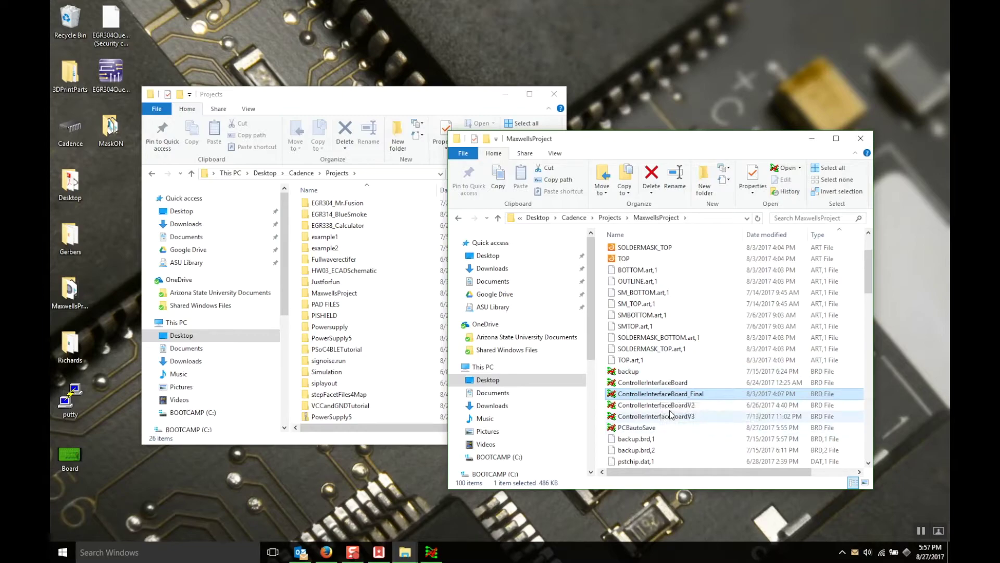
scroll(672, 399, "down", 2)
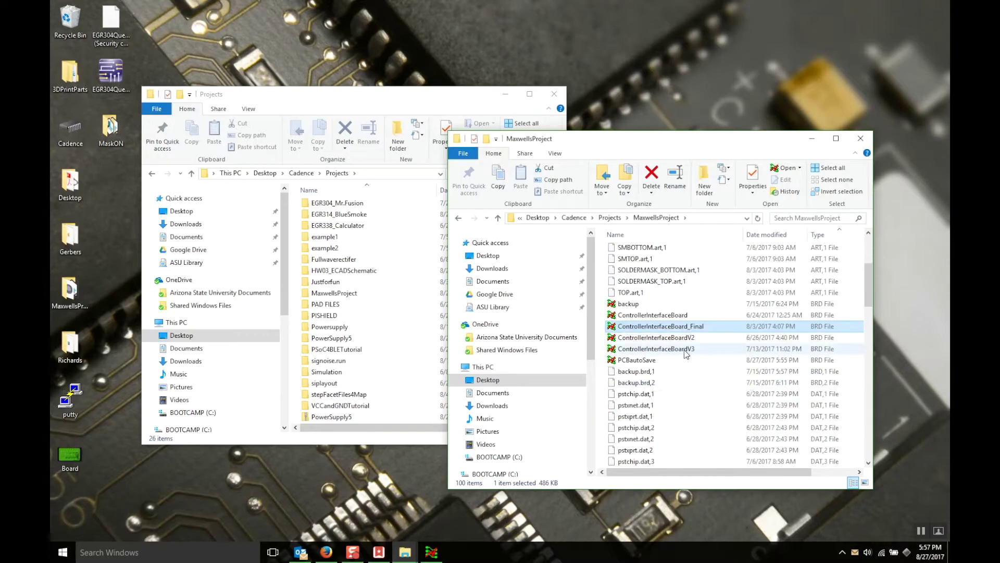
scroll(687, 354, "down", 5)
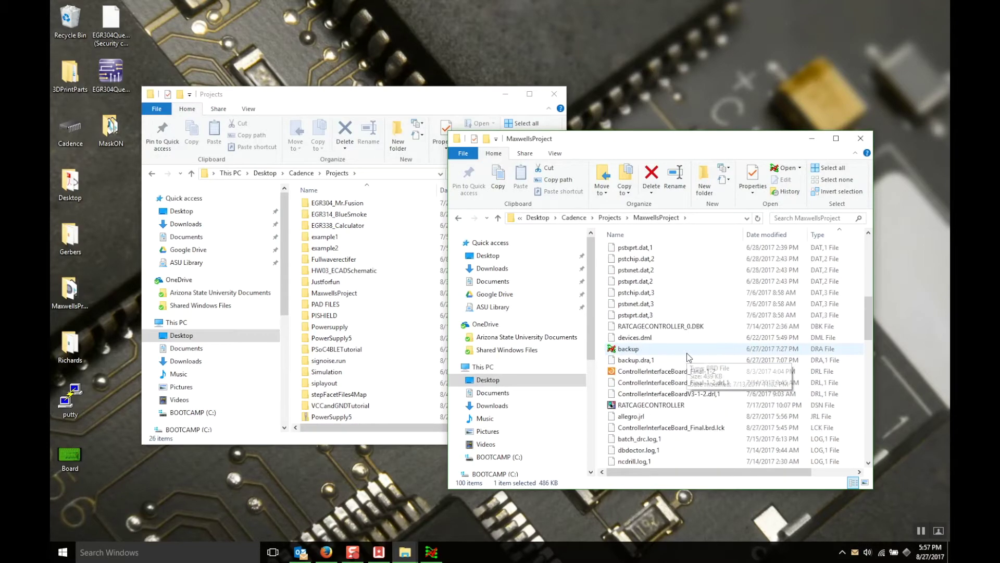
left_click(640, 372)
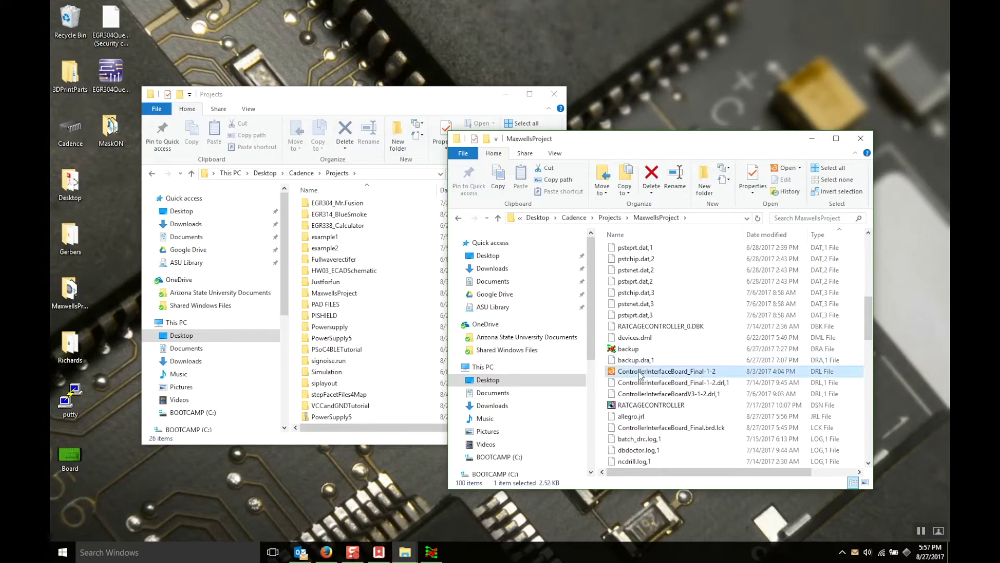
scroll(669, 343, "down", 8)
scroll(667, 339, "down", 2)
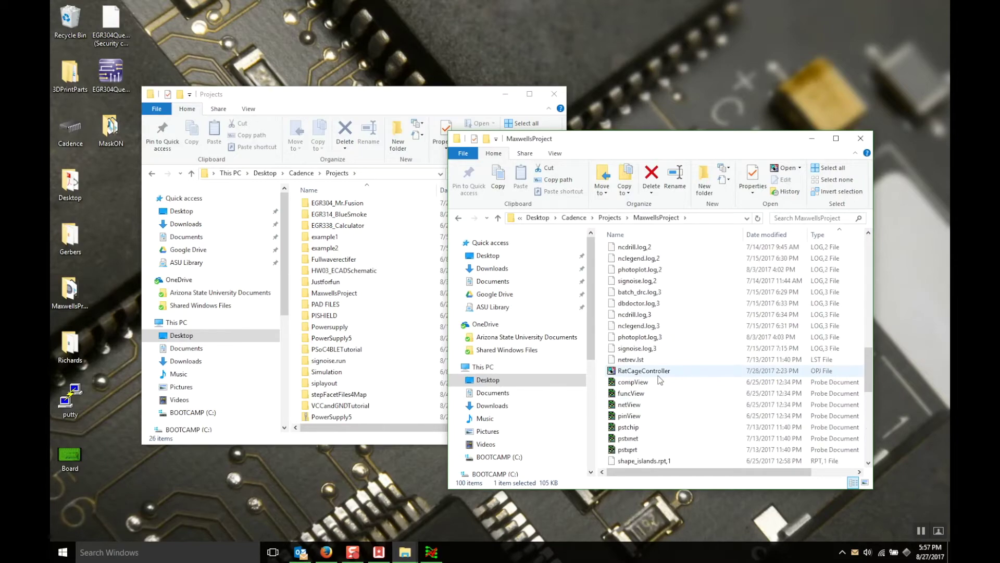
scroll(659, 377, "up", 3)
left_click(644, 438)
scroll(675, 372, "up", 6)
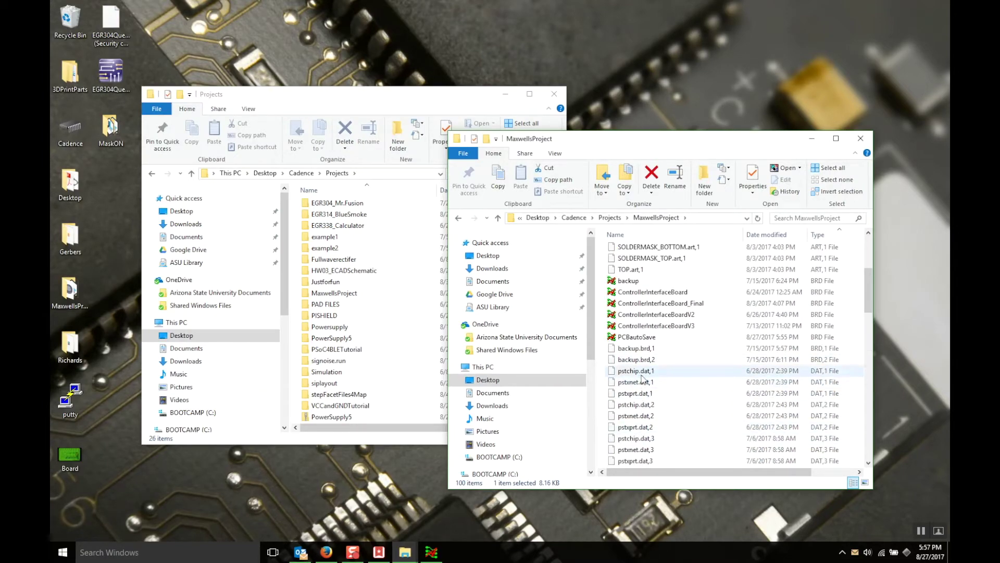
scroll(646, 380, "down", 8)
scroll(652, 373, "up", 10)
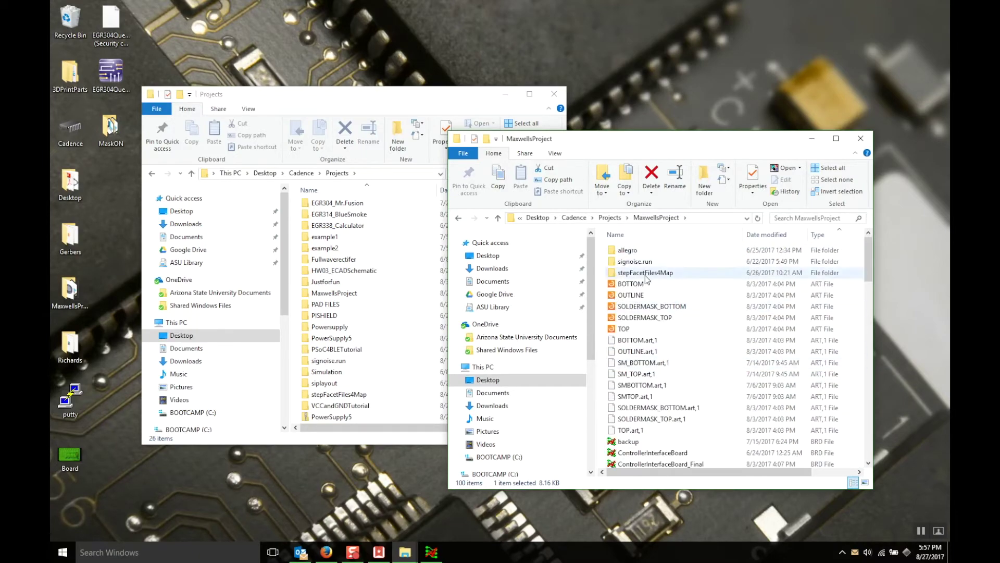
- Compress MaxwellsProject into a zip, move it to the desktop, and close the folder window
left_click(609, 218)
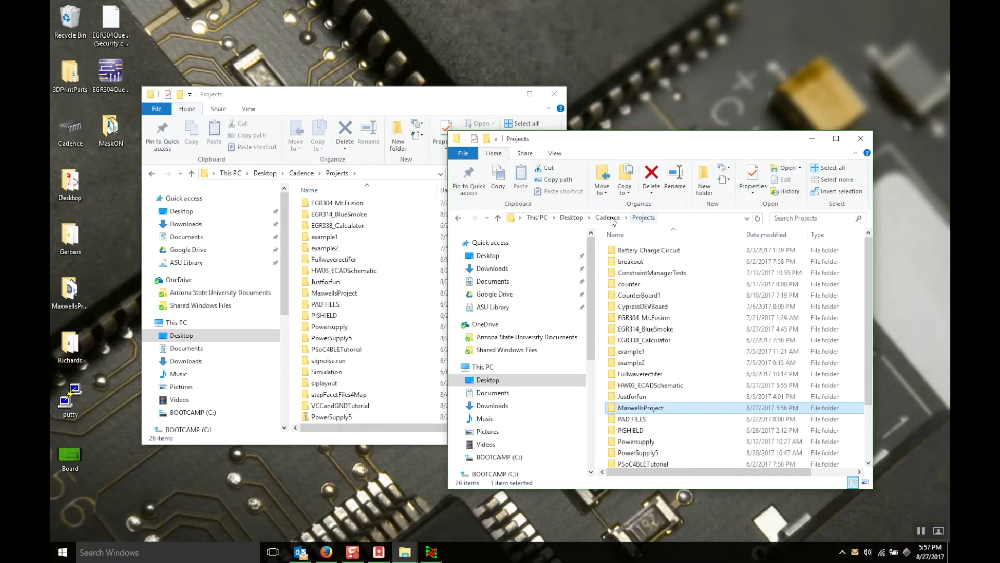
right_click(664, 409)
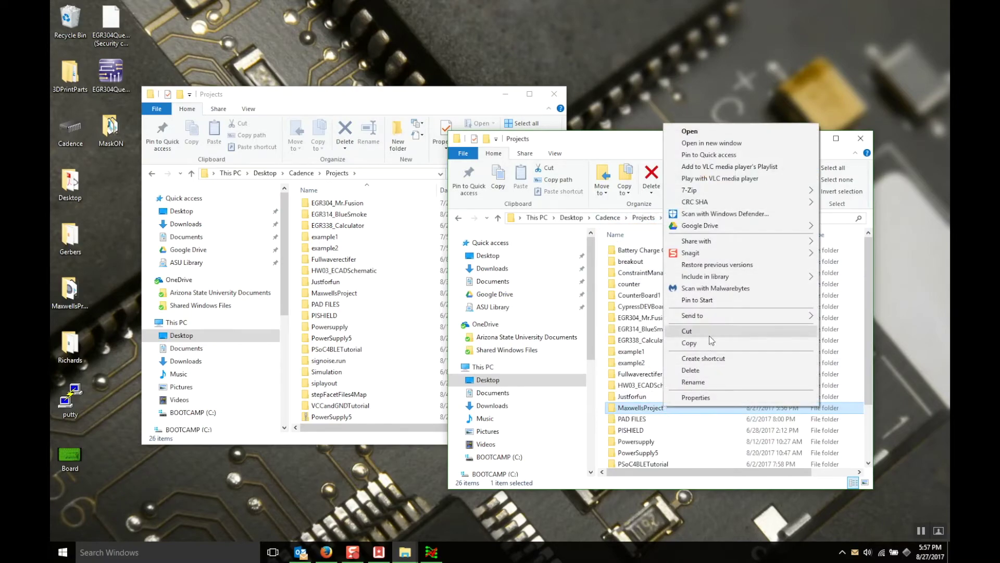
mouse_move(715, 318)
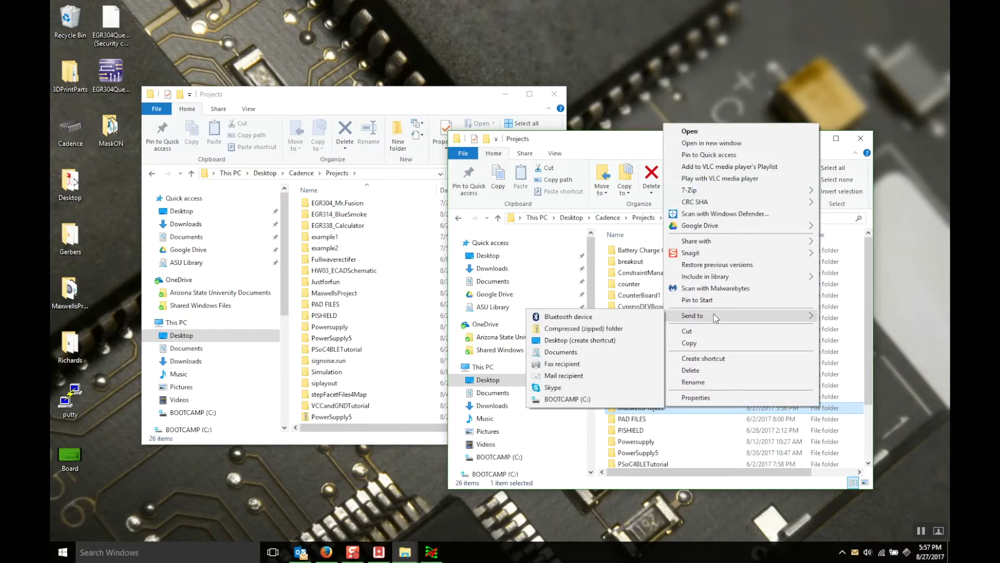
left_click(623, 329)
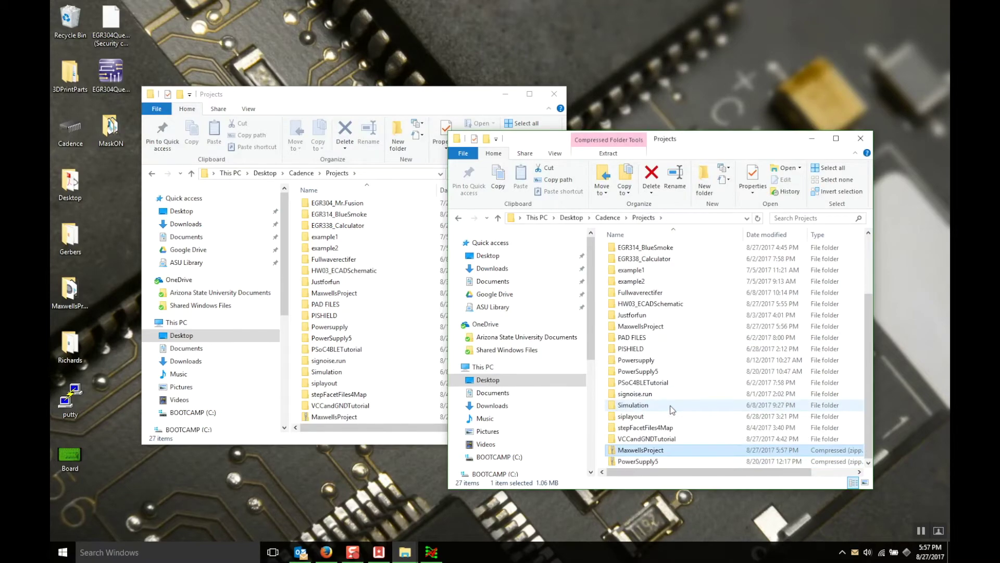
left_click_drag(657, 452, 655, 101)
key("alt+F4")
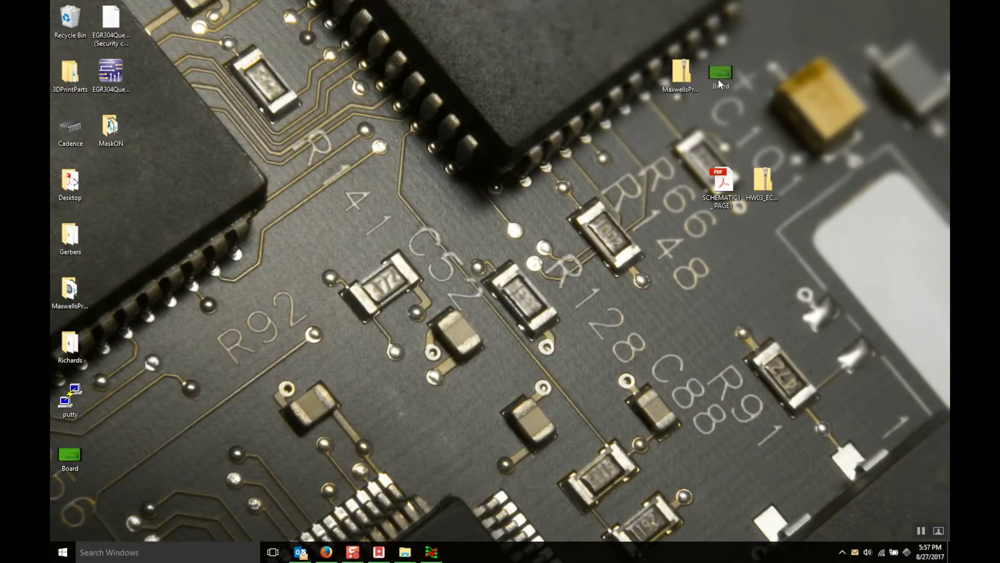
- Arrange the MaxwellsProject zip and Board image together at the desktop's top right, then return to Blackboard
left_click_drag(718, 79, 719, 80)
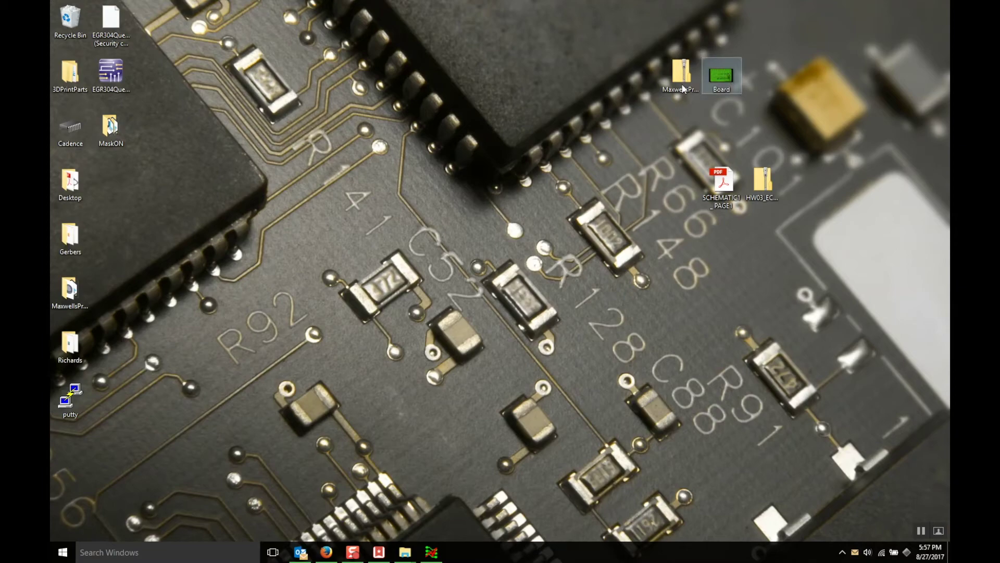
left_click_drag(646, 44, 778, 99)
left_click_drag(720, 78, 760, 100)
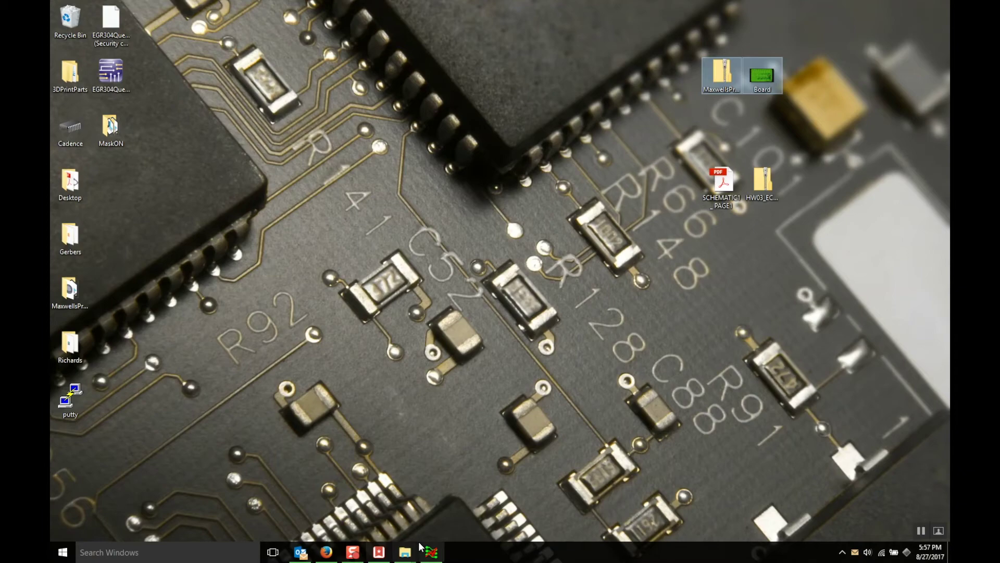
left_click(339, 547)
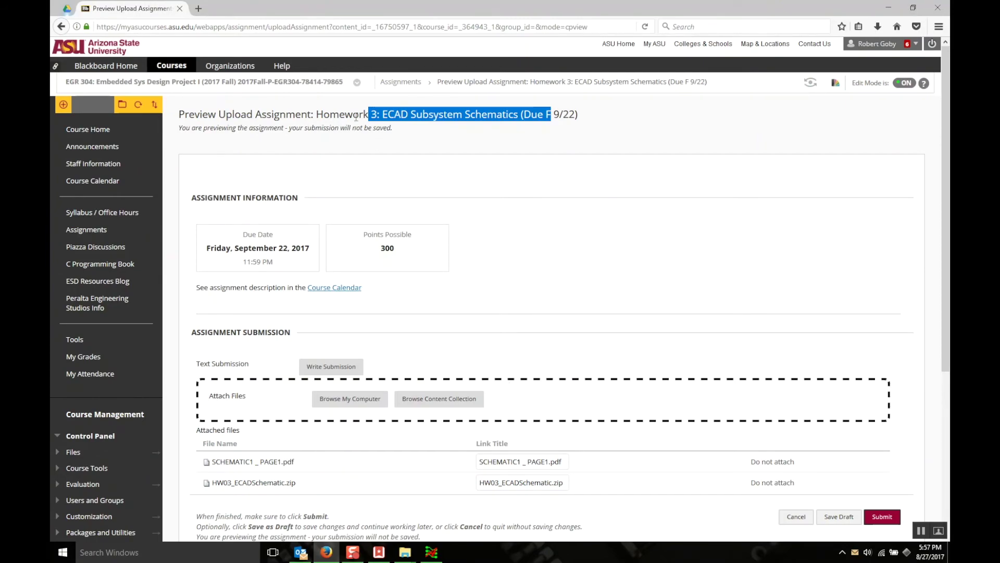
left_click_drag(369, 114, 595, 107)
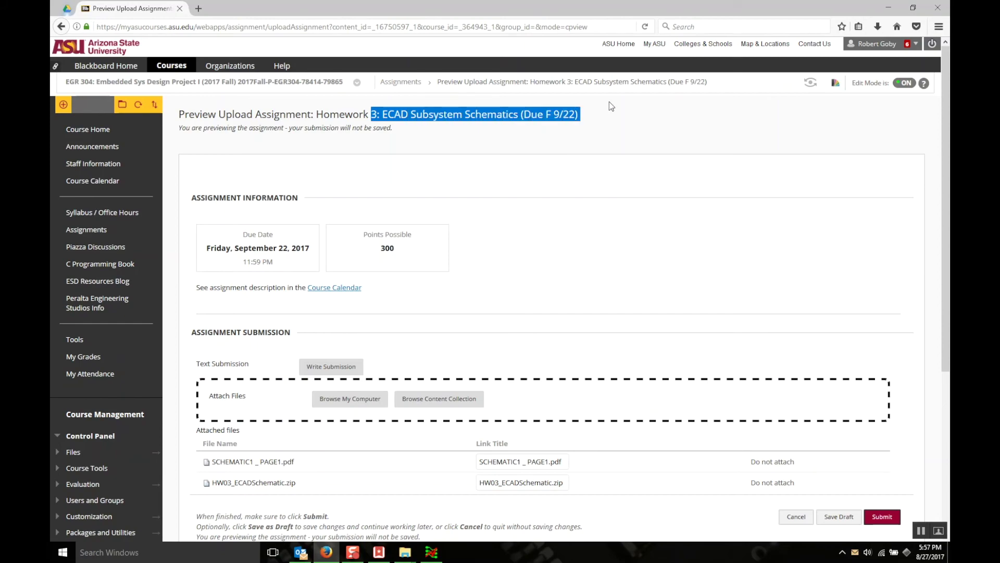
left_click(382, 141)
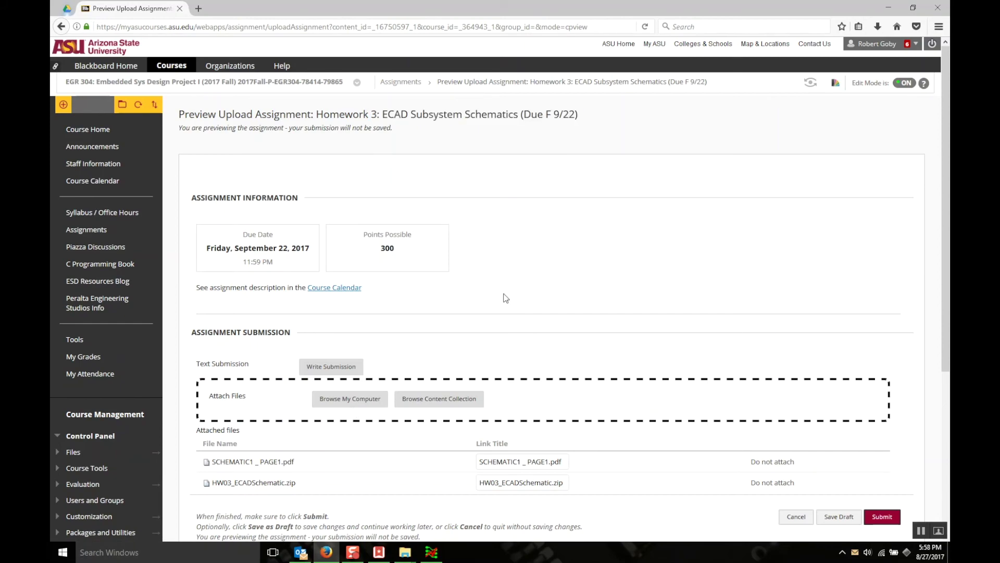